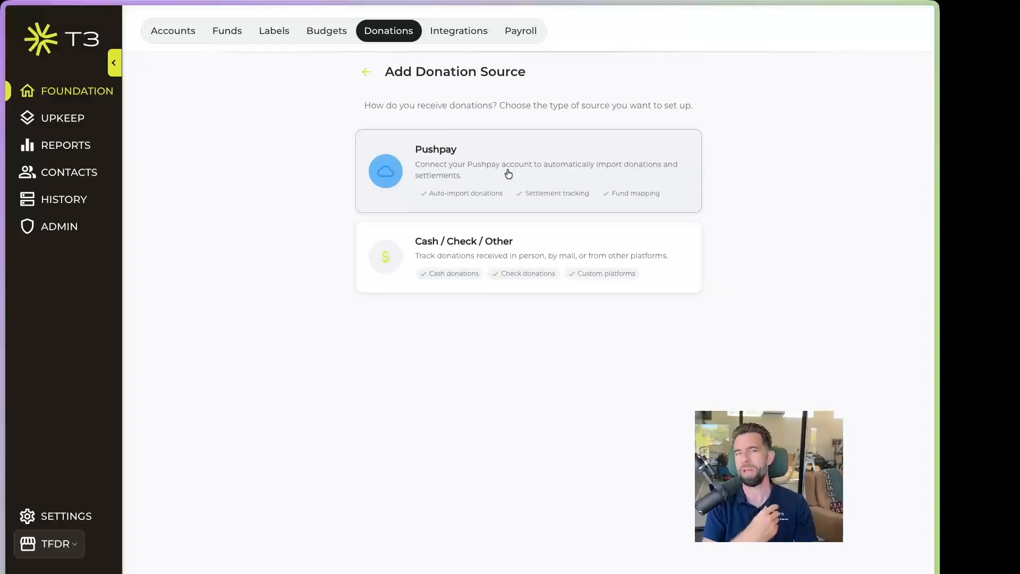
Choose the Cash / Check / Other card to add a manual donation source
click(523, 251)
Create the 'Cash' source crediting 4000 - Default - Misc Income and depositing into 1000 - Default - Checking
click(424, 159)
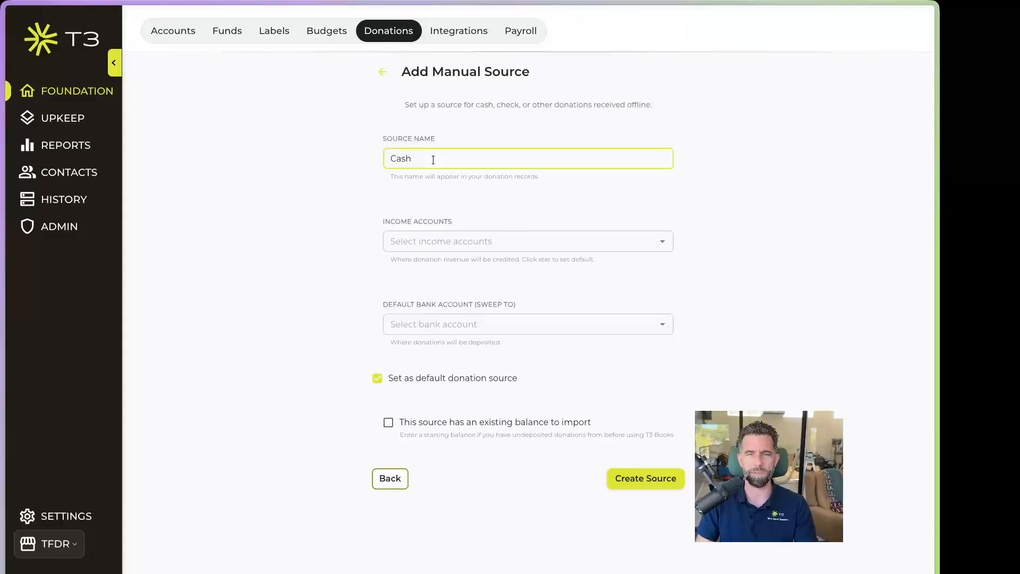
click(510, 241)
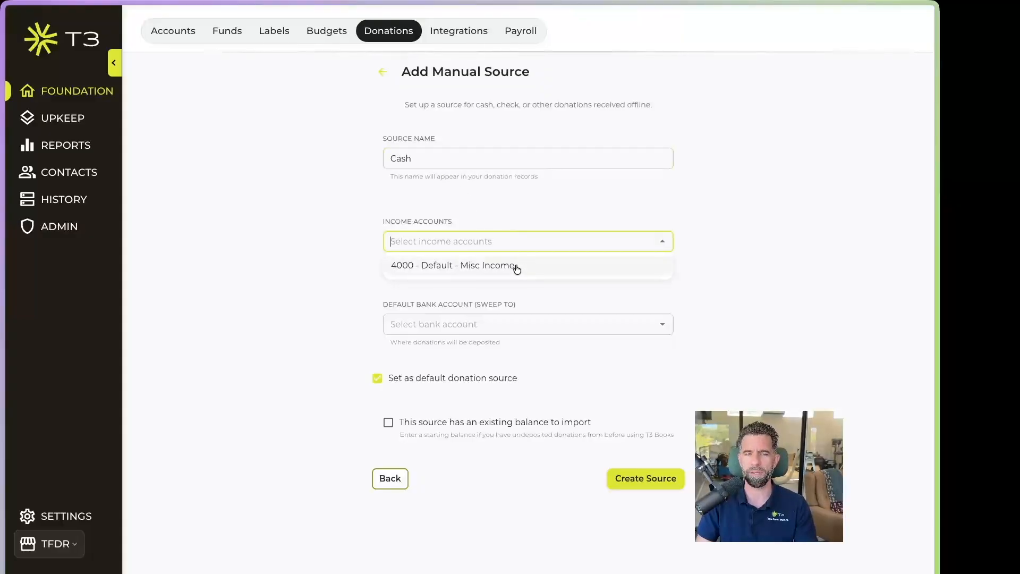
click(513, 266)
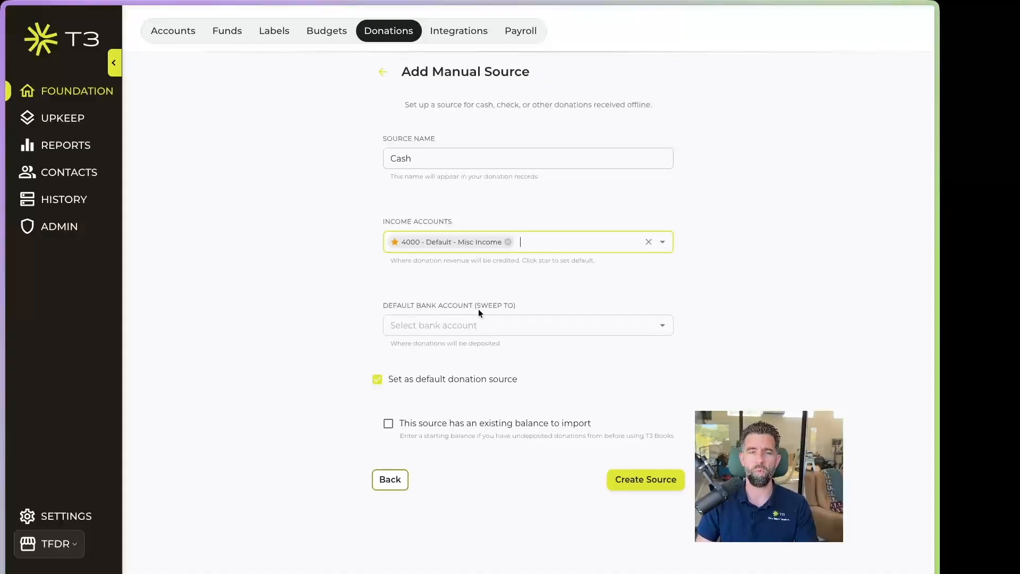
click(551, 325)
click(452, 350)
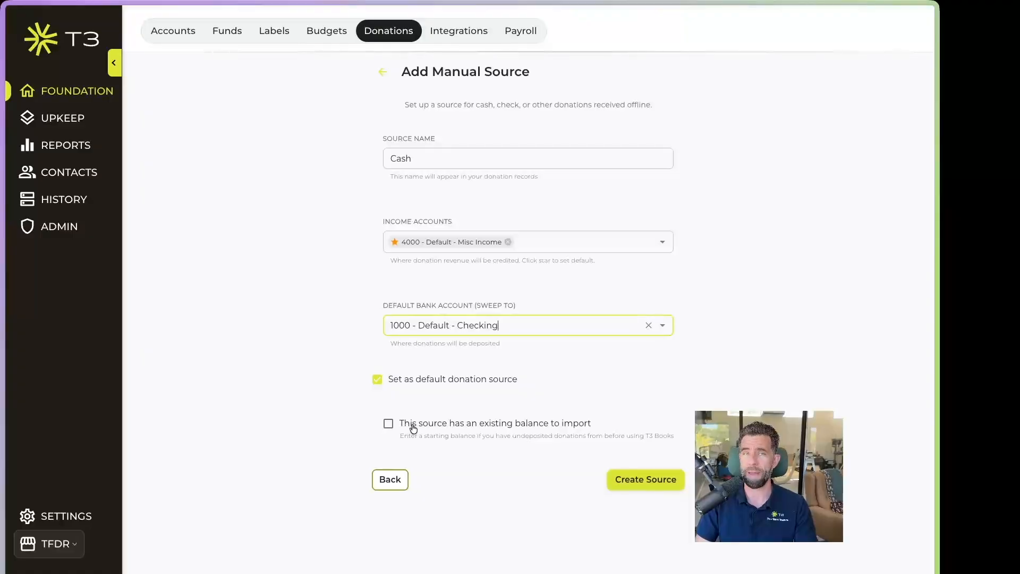
click(645, 481)
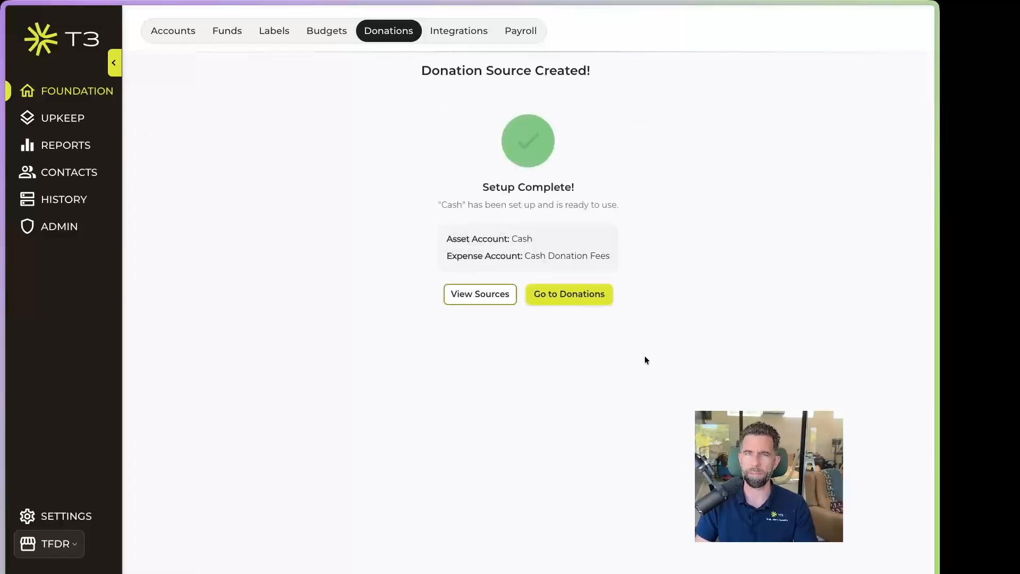
Check the new Undeposited Funds account in the chart of accounts, then return to Upkeep > Donations
click(589, 298)
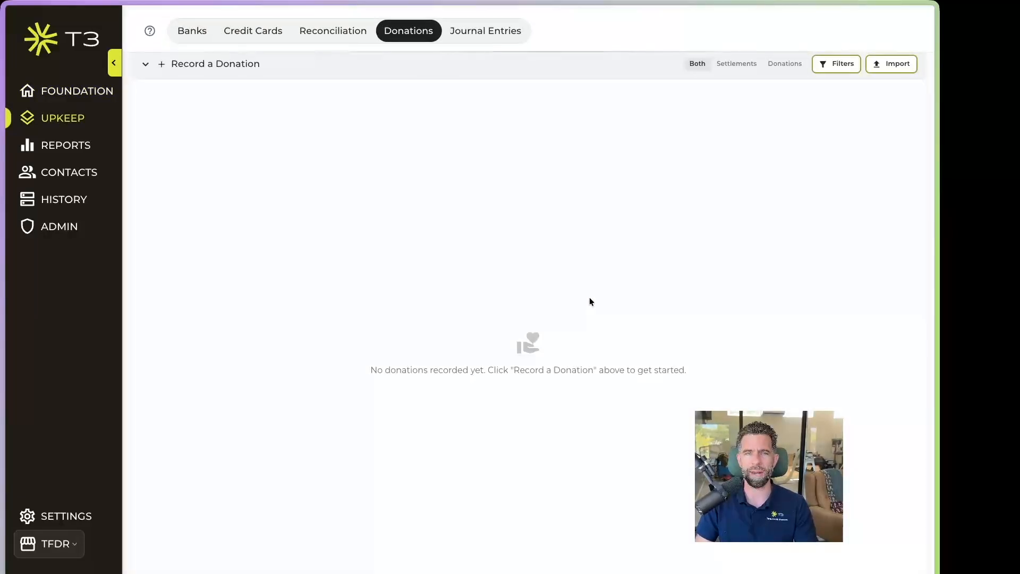
click(75, 93)
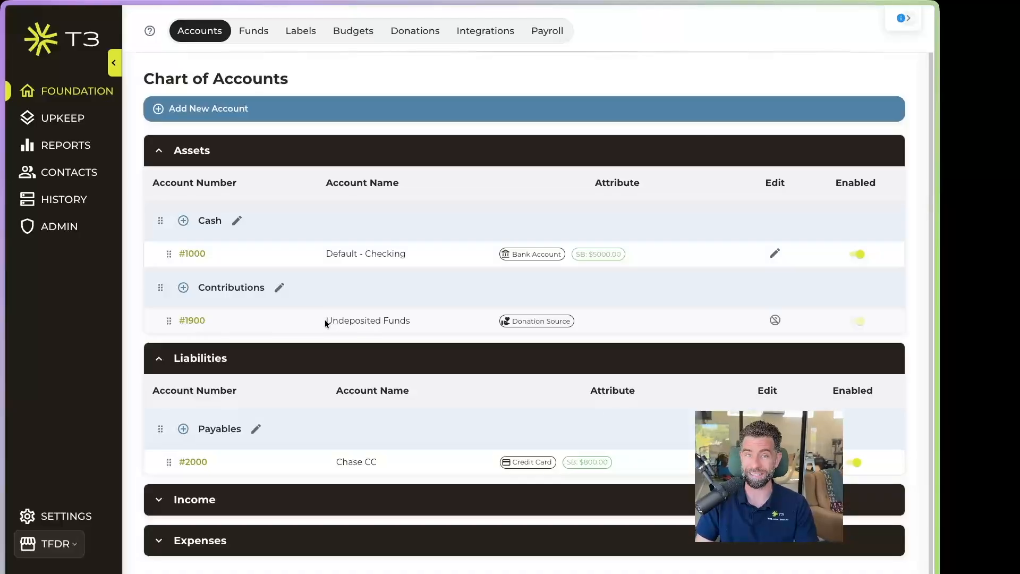
drag(325, 319, 417, 319)
mouse_move(524, 319)
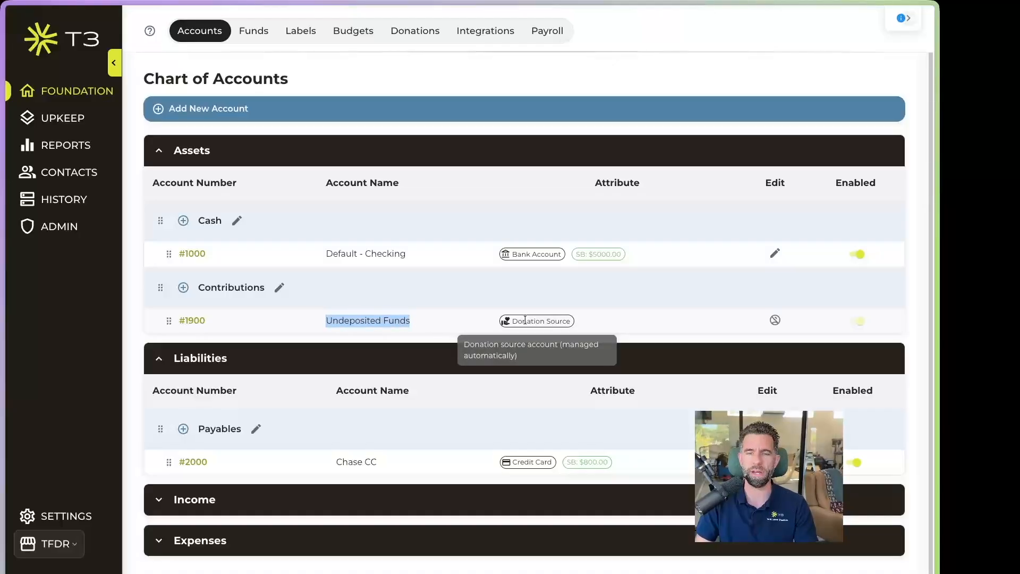
click(669, 320)
mouse_move(859, 320)
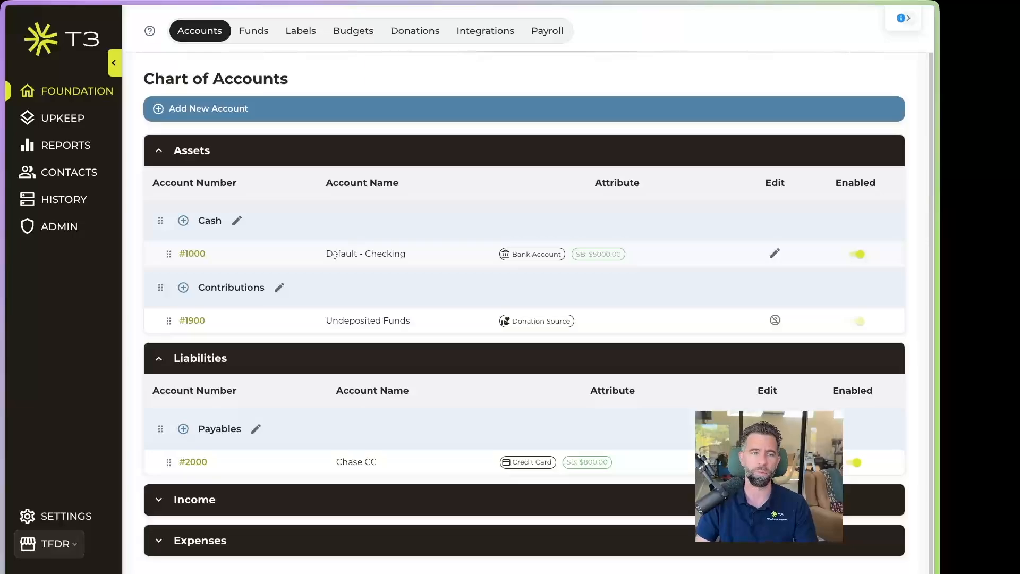
click(61, 118)
click(408, 32)
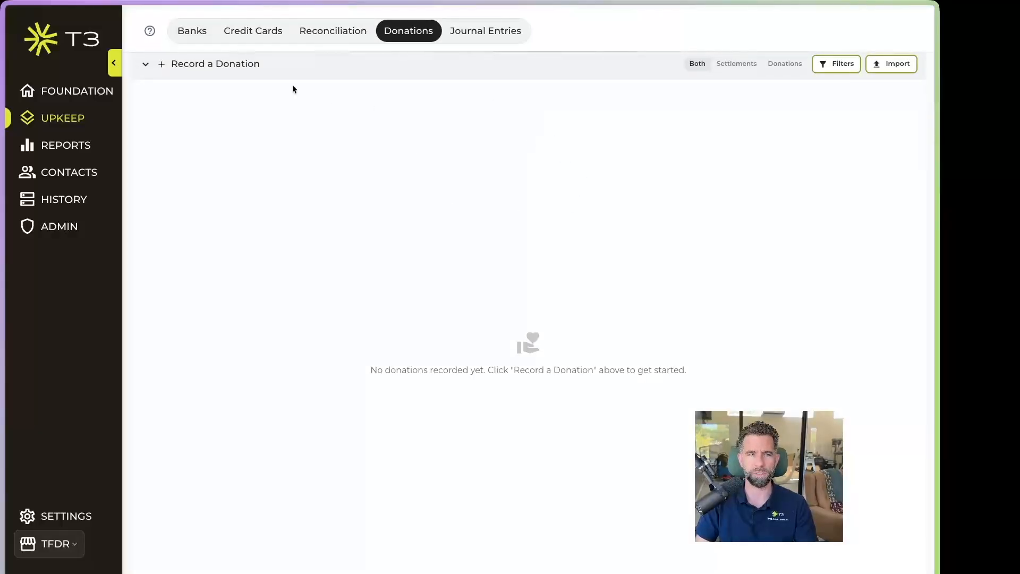
Expand Record a Donation and set the donation date to May 7, 2026
click(146, 65)
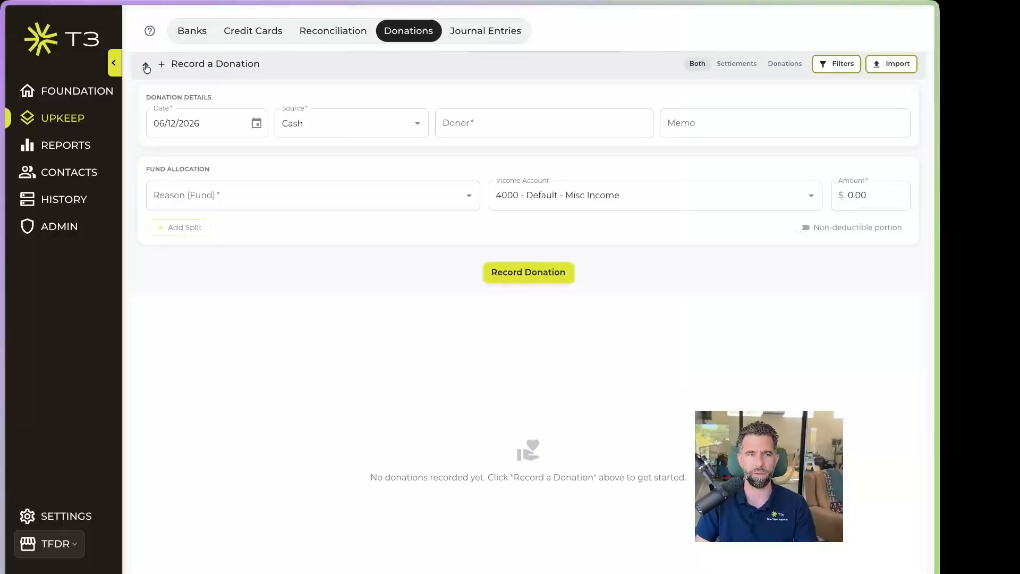
click(257, 125)
click(278, 154)
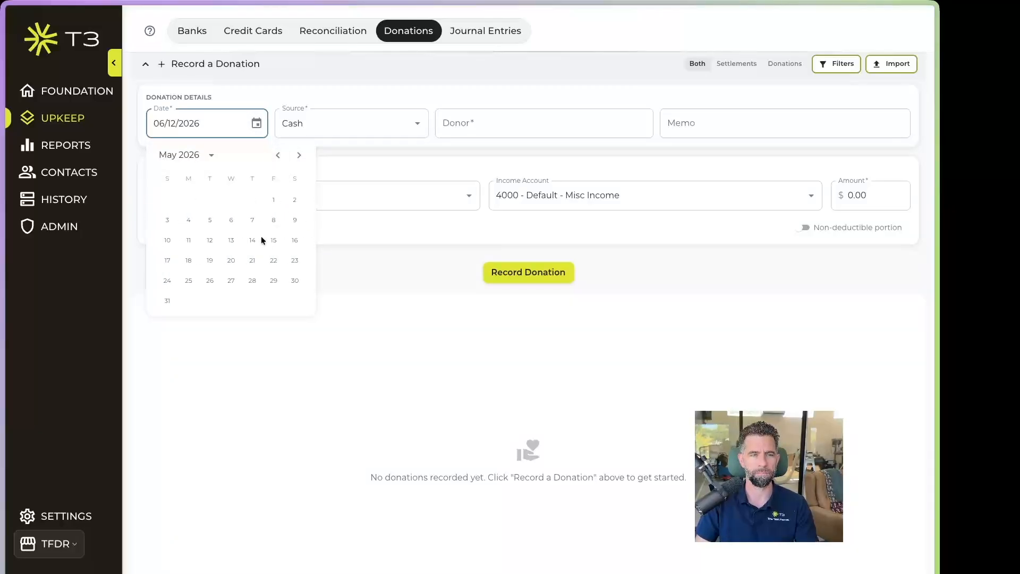
click(253, 221)
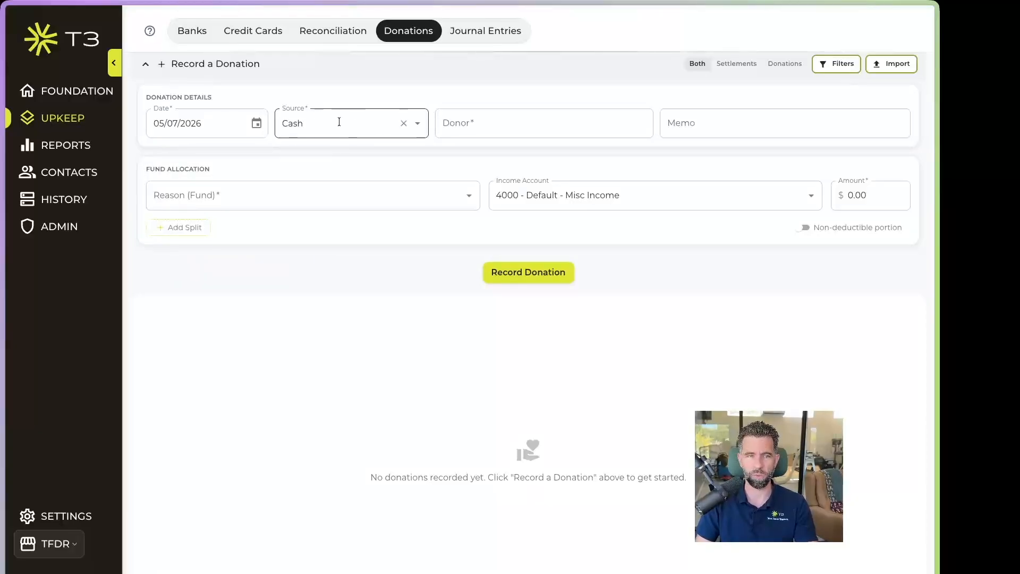
Enter the donor's full name and allocate the gift to Default - General Fund
click(522, 127)
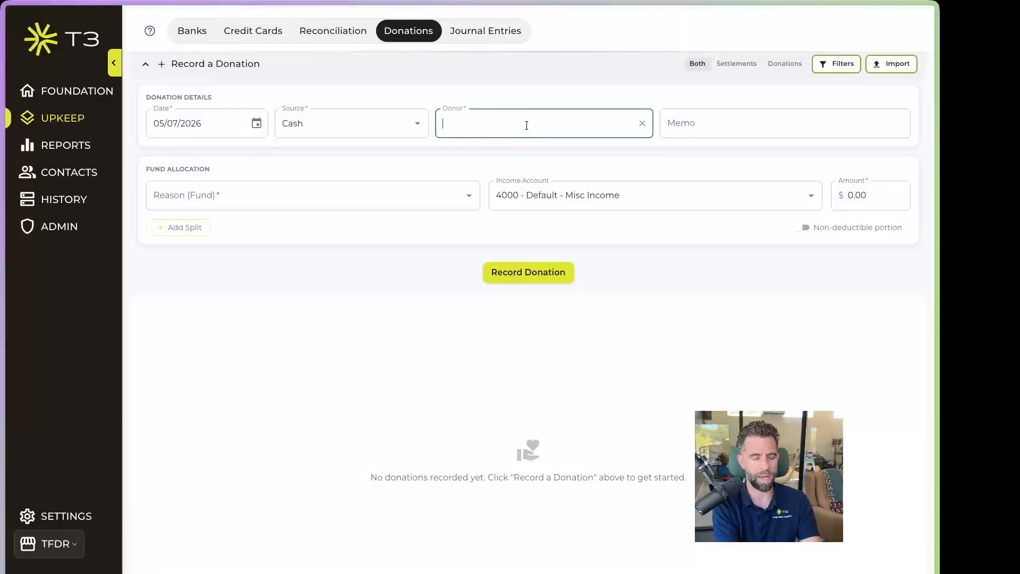
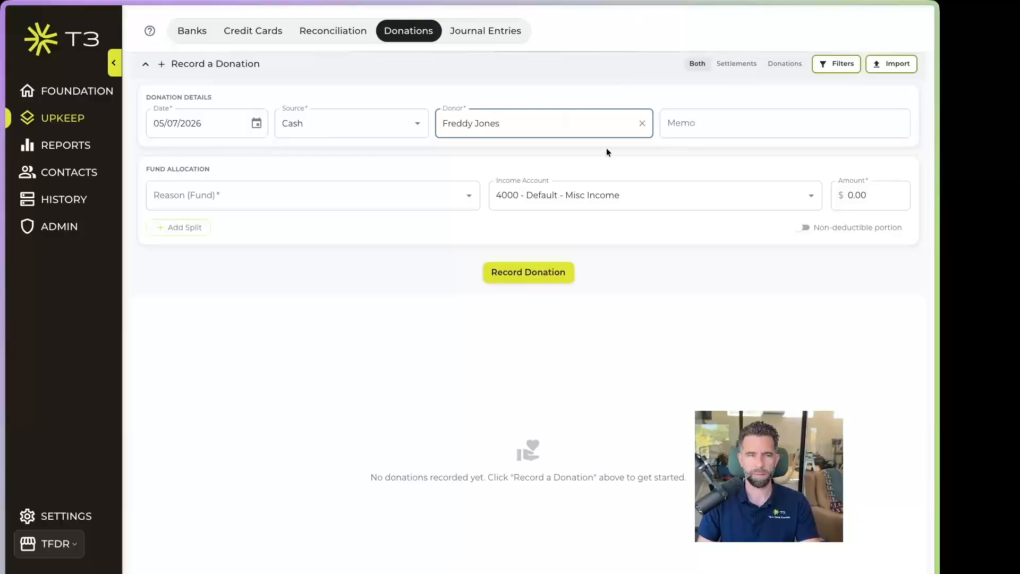
click(379, 195)
click(283, 223)
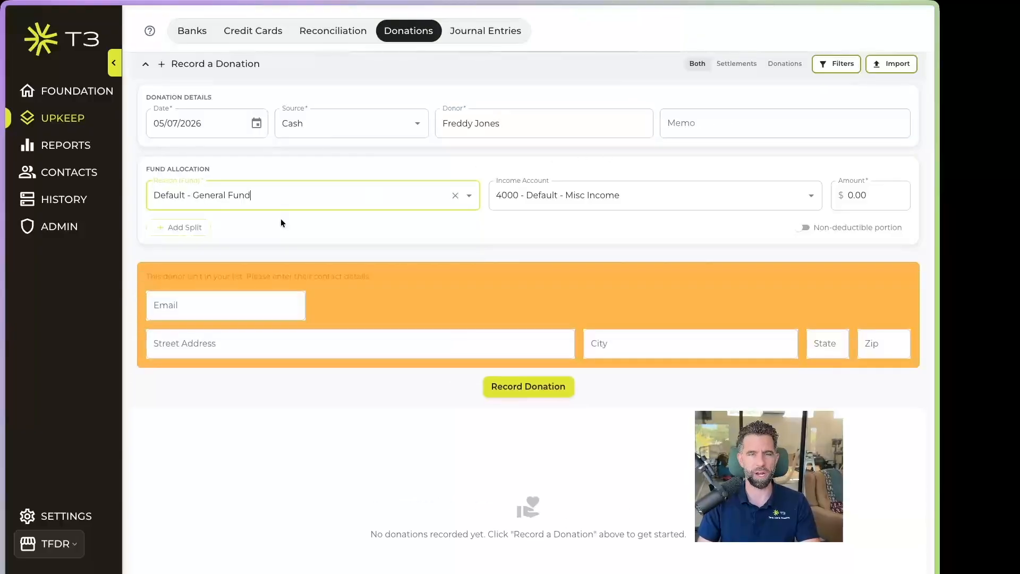
Set the donation amount to 250.00
click(874, 196)
double_click(874, 195)
text(250)
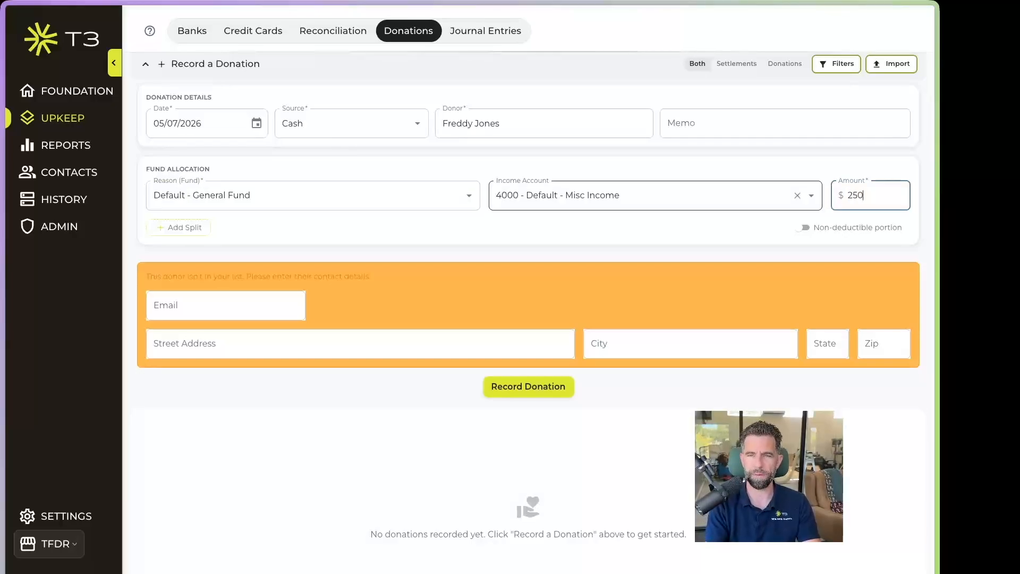
click(620, 231)
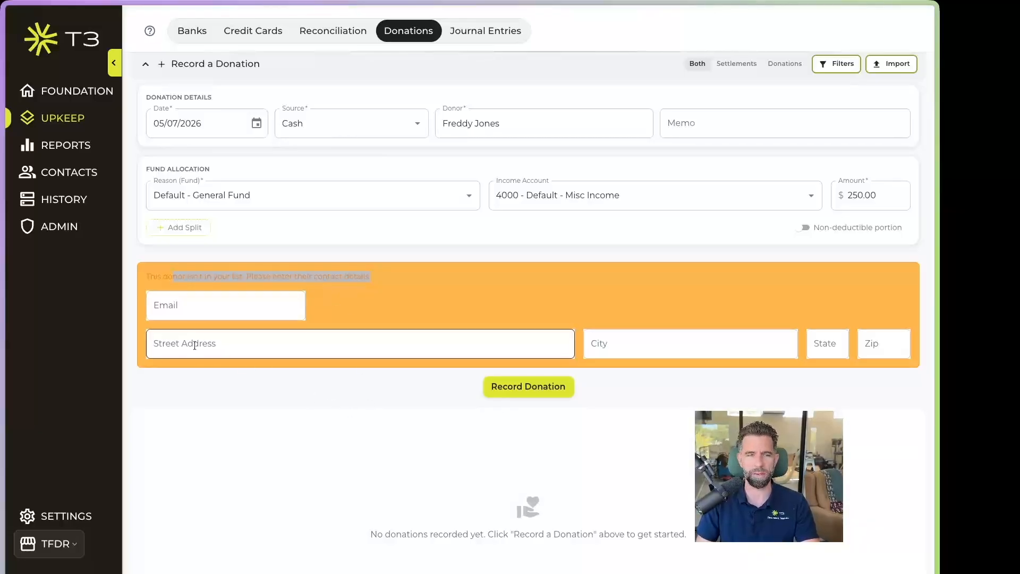
Fill in the donor's e-mail, dismiss the sign-in prompt, and record the donation
click(198, 305)
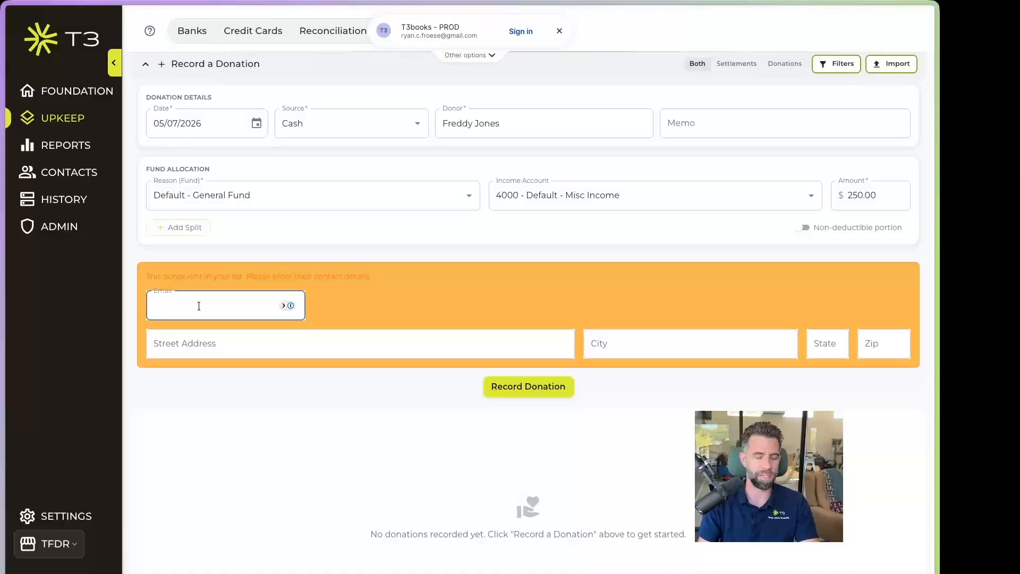
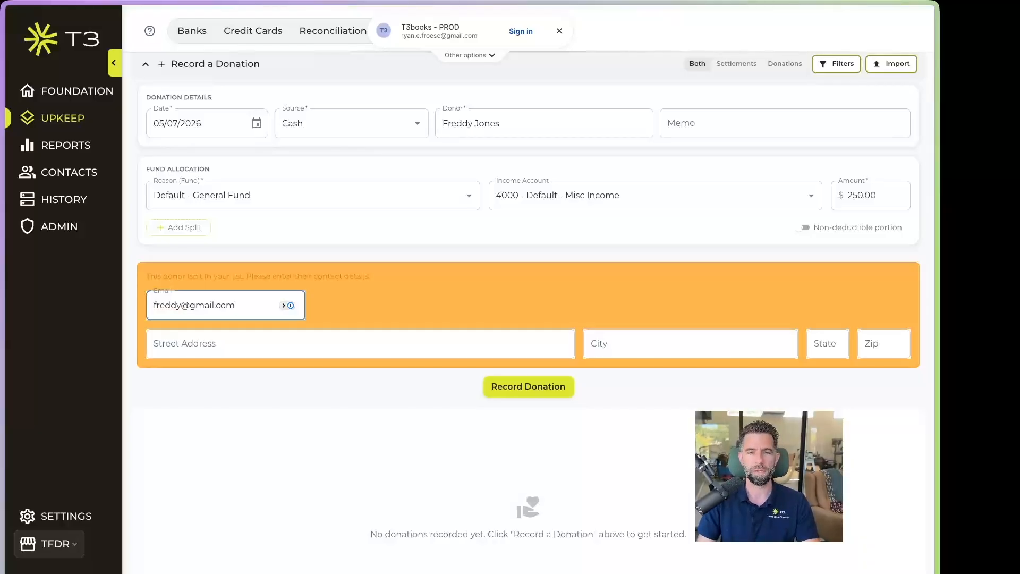
click(303, 342)
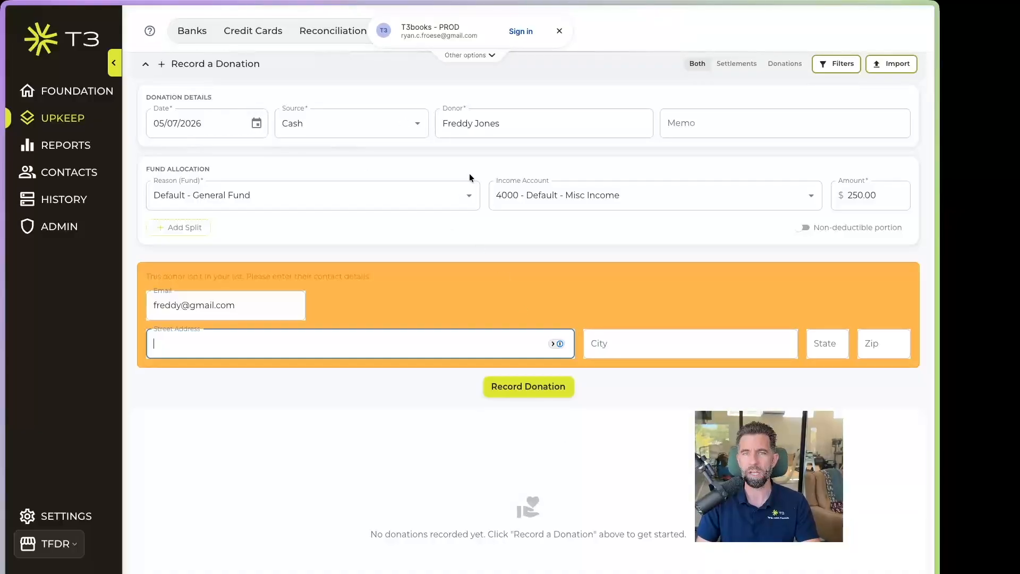
click(559, 31)
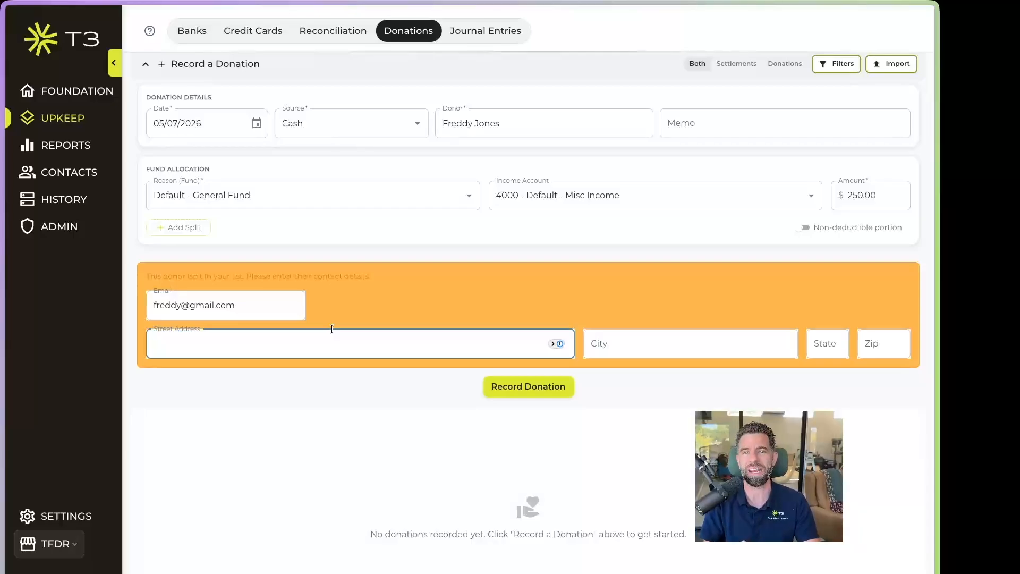
click(541, 386)
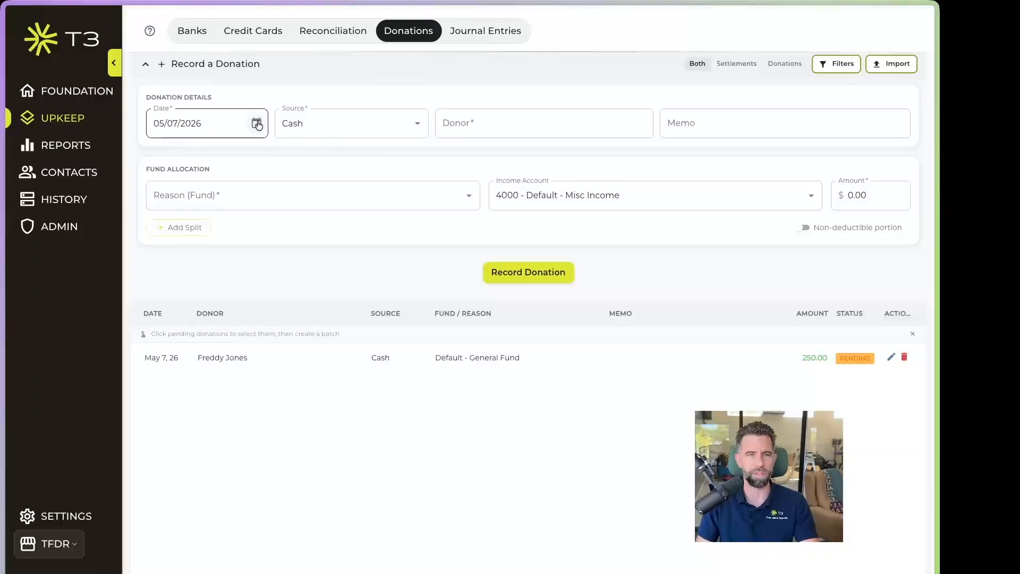
Enter the new donor's name and split the gift between General Fund and Restricted Fund
click(507, 128)
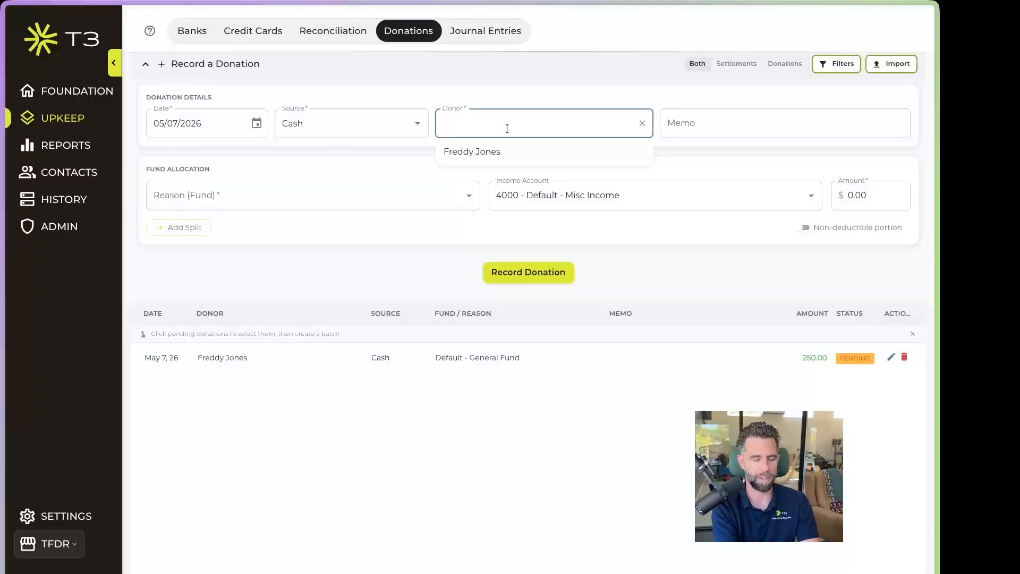
text(Samantha)
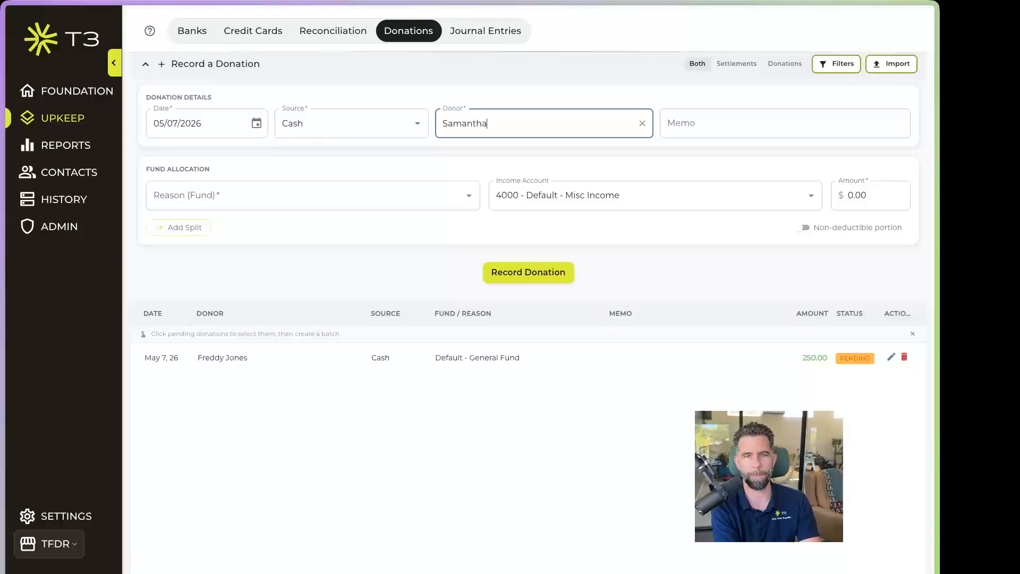
click(428, 195)
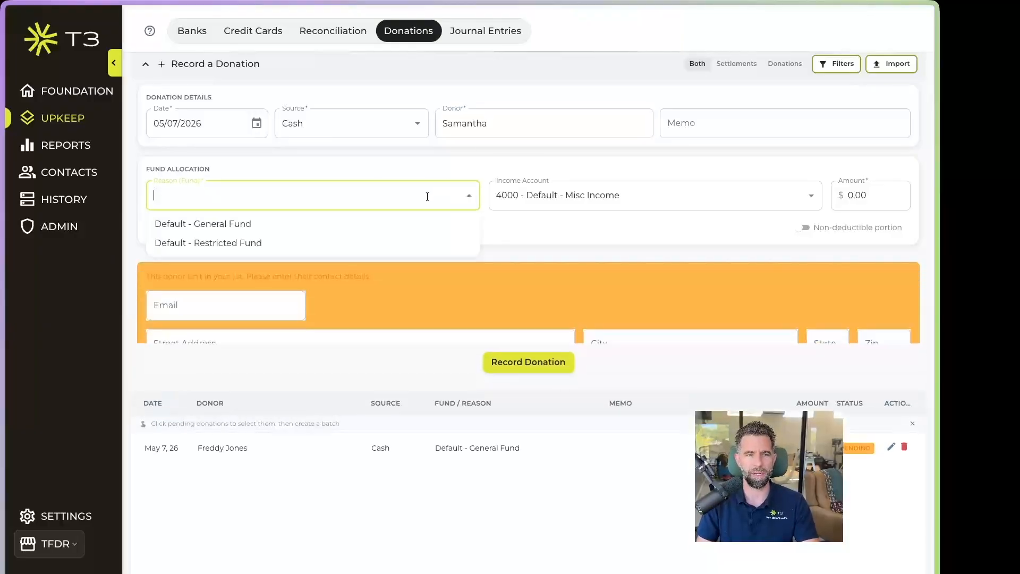
click(324, 224)
click(184, 227)
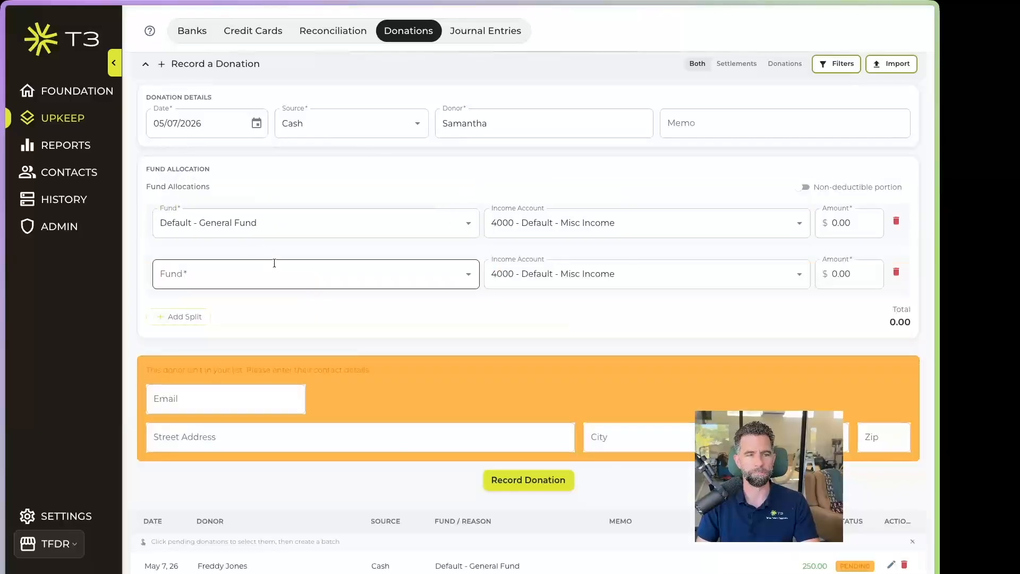
click(346, 272)
click(277, 321)
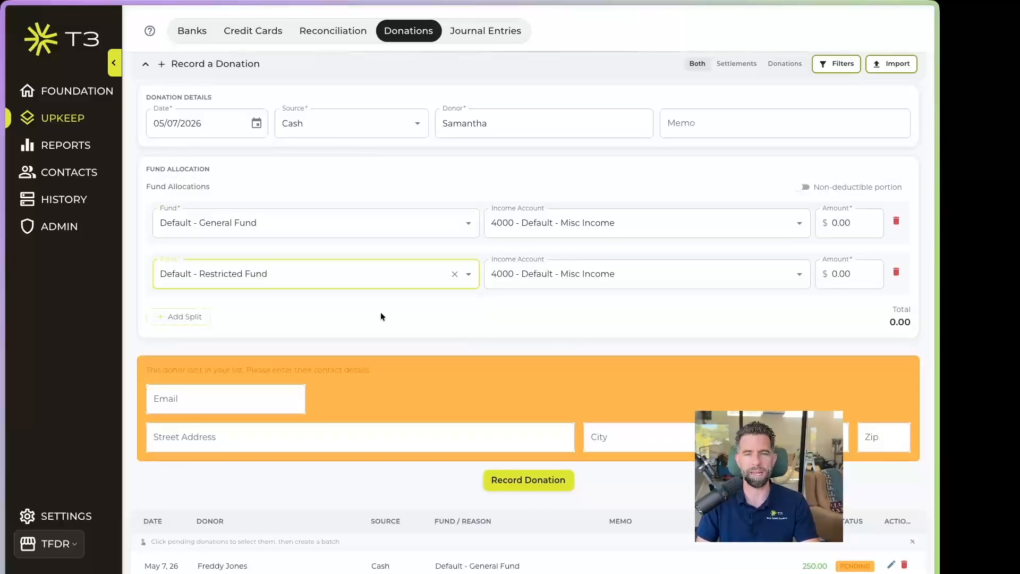
Allocate 120.00 to General Fund and 160.00 to Restricted Fund
click(837, 223)
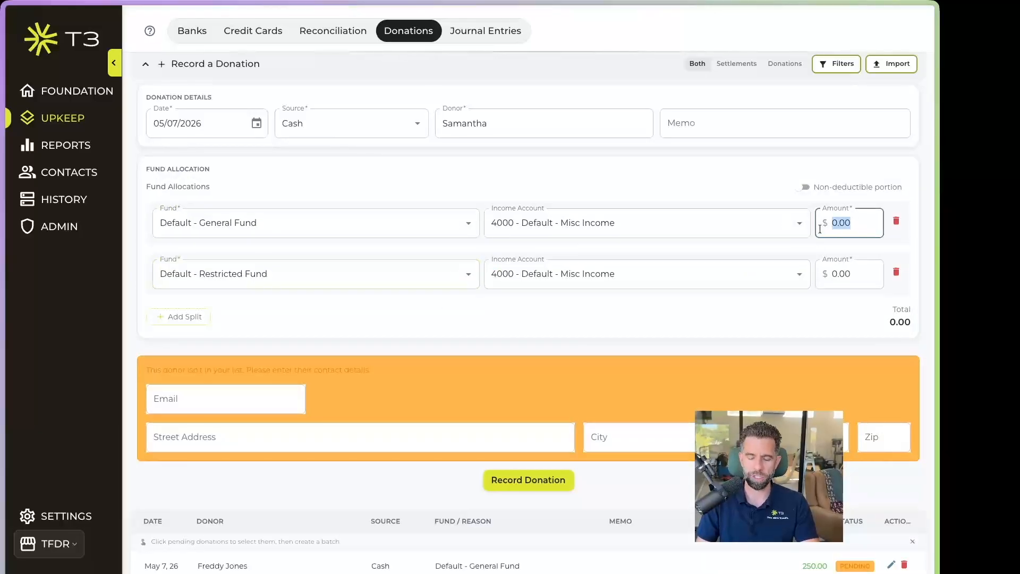
text(120)
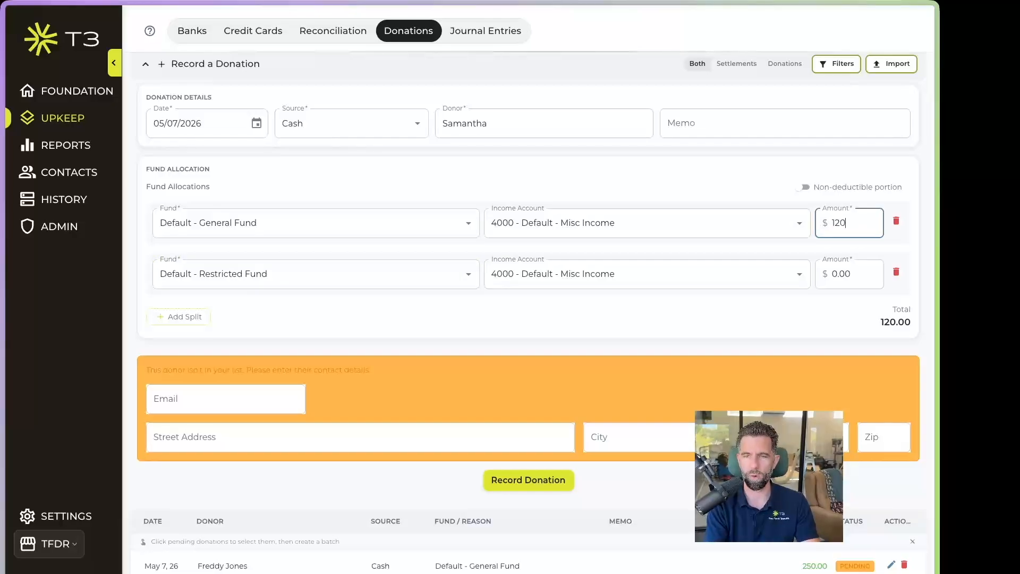
click(873, 272)
text(1)
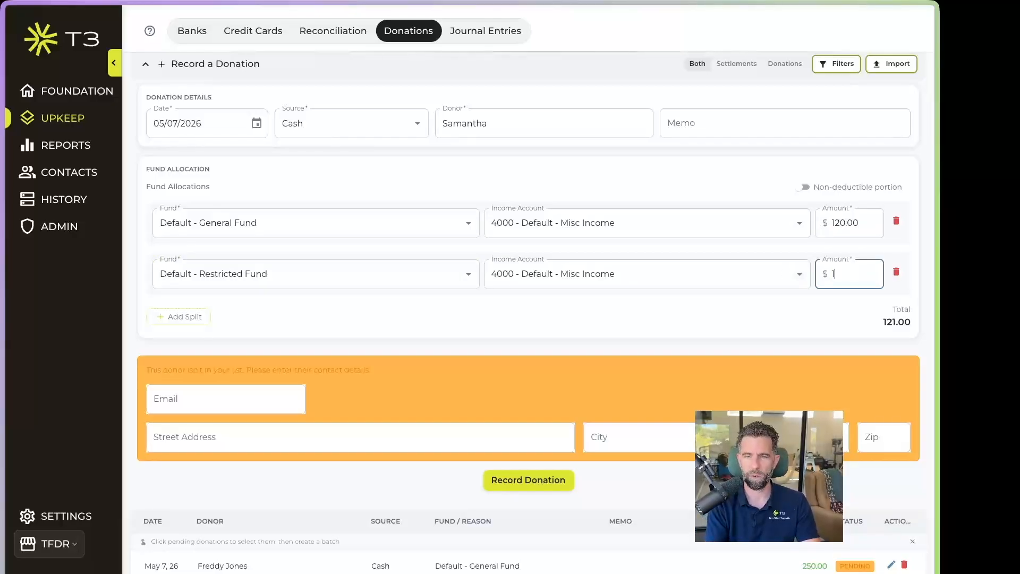
text(60)
click(785, 315)
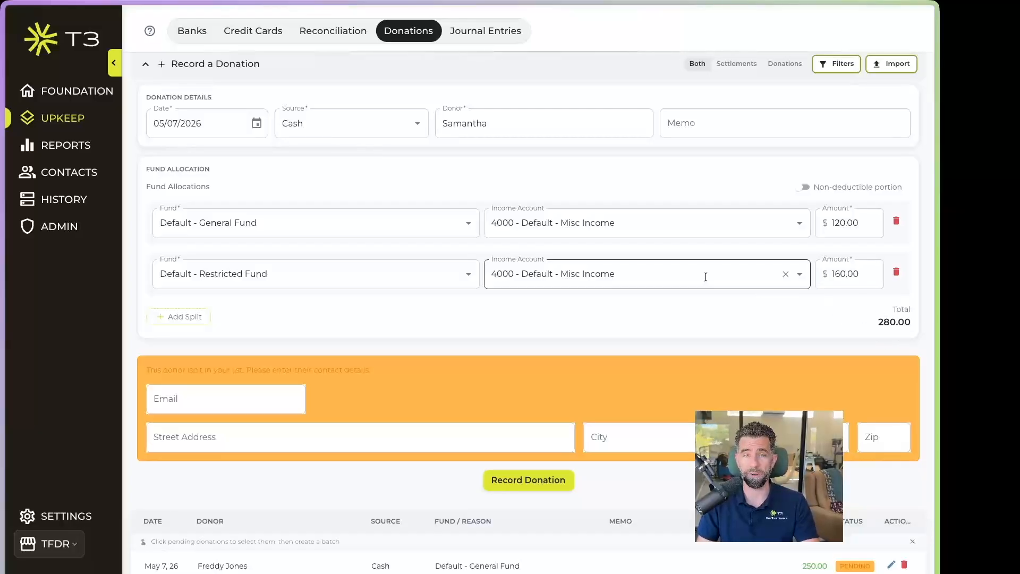
Fill in the donor's street address, city and zip code, then record the donation
click(210, 401)
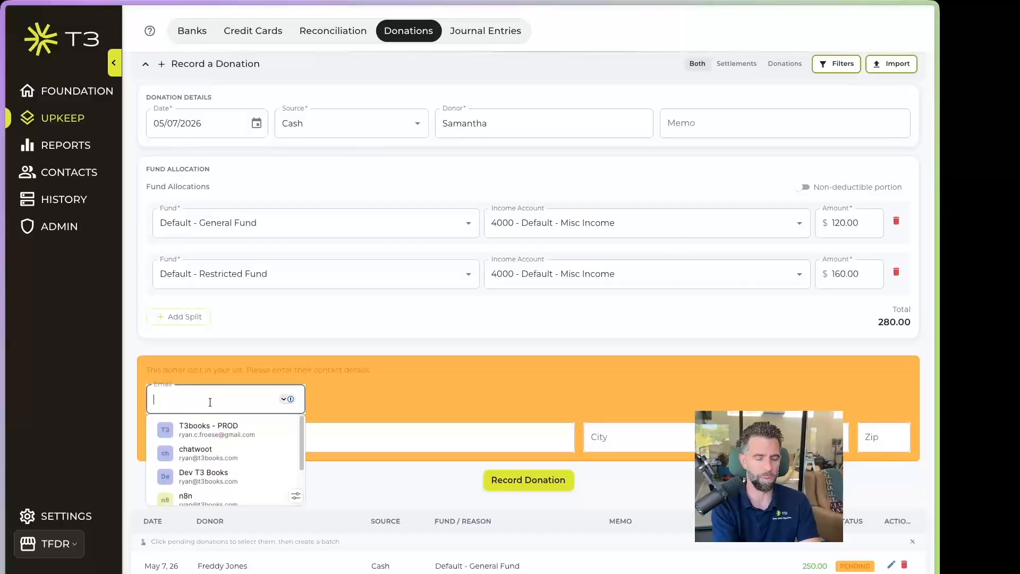
click(379, 448)
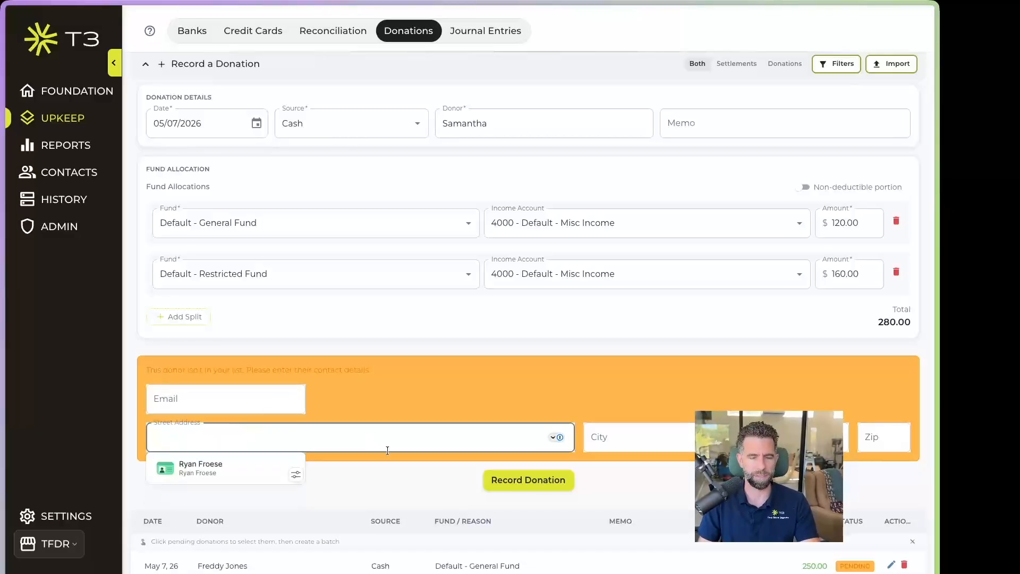
text(1234)
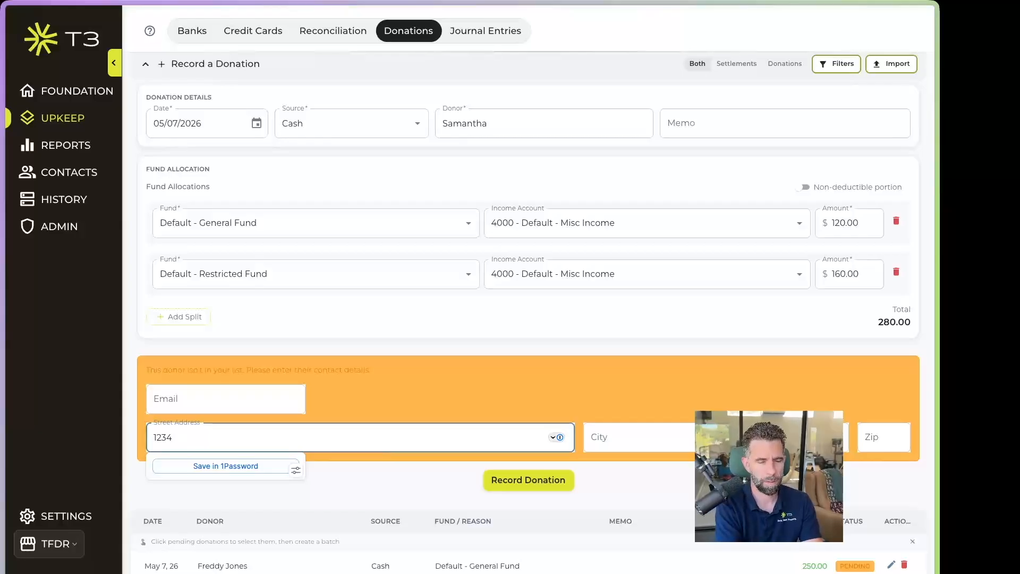
text( Street)
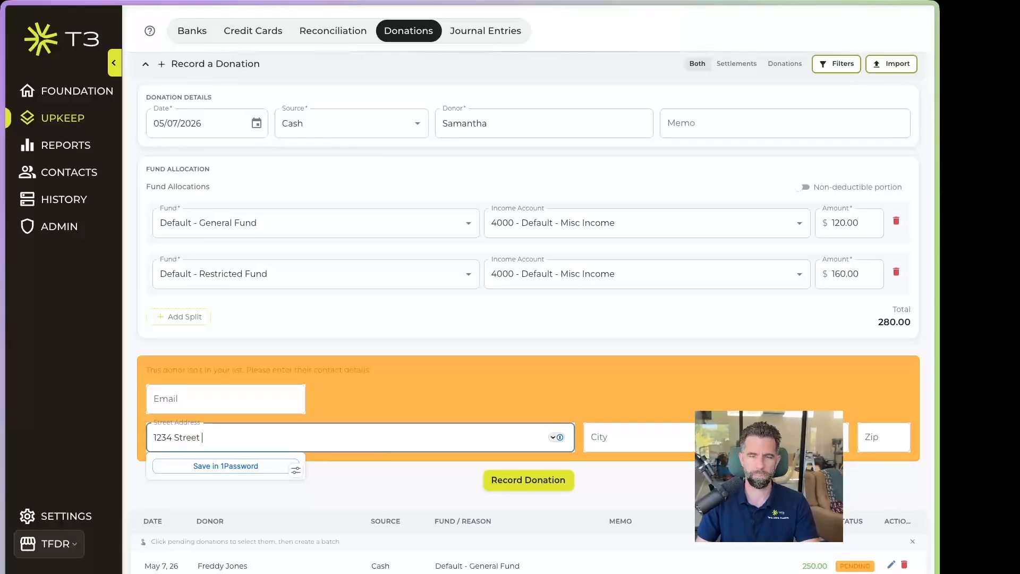
text( ave)
key(Tab)
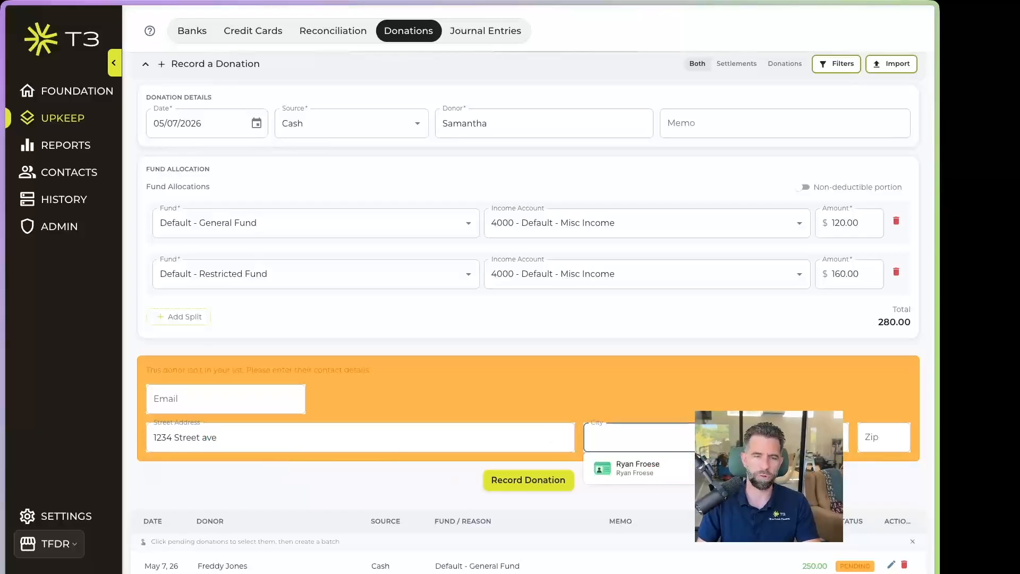
text(Fresno)
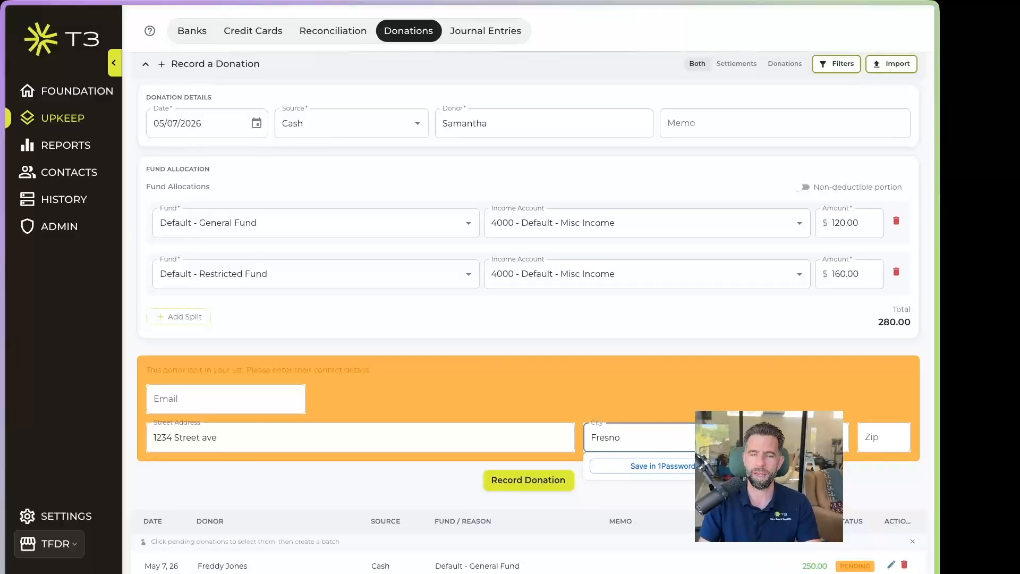
key(Tab)
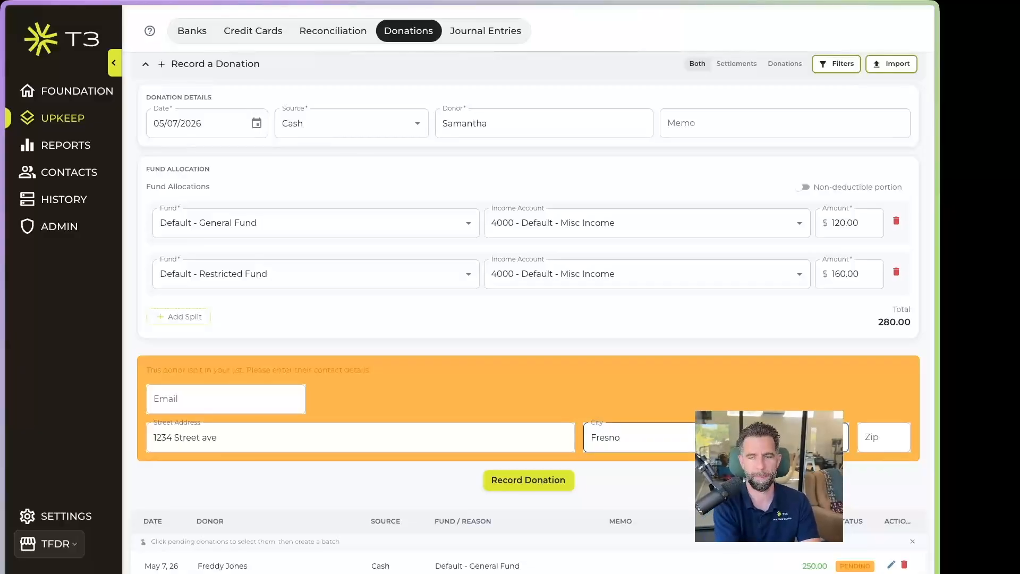
key(Tab)
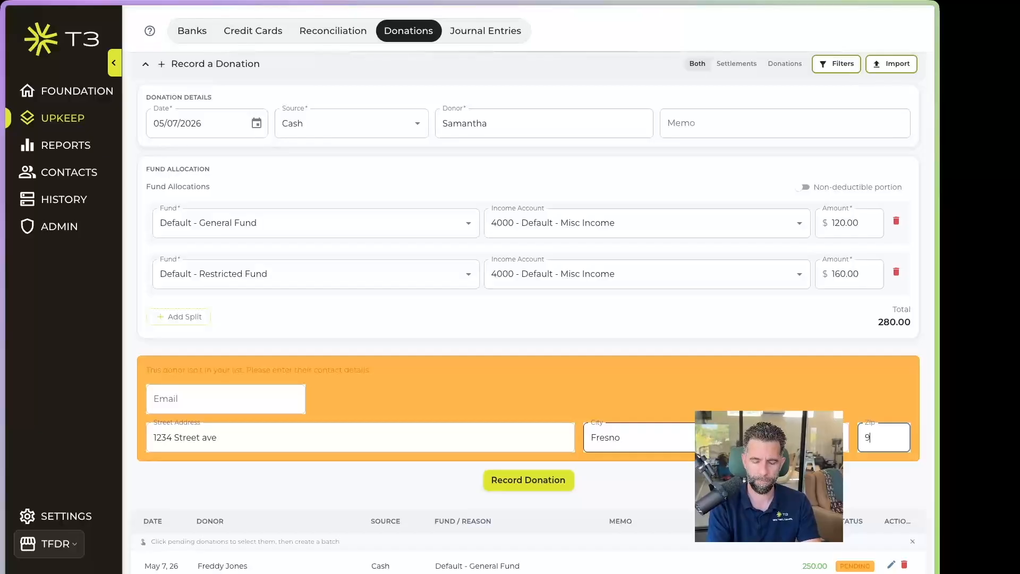
text(5)
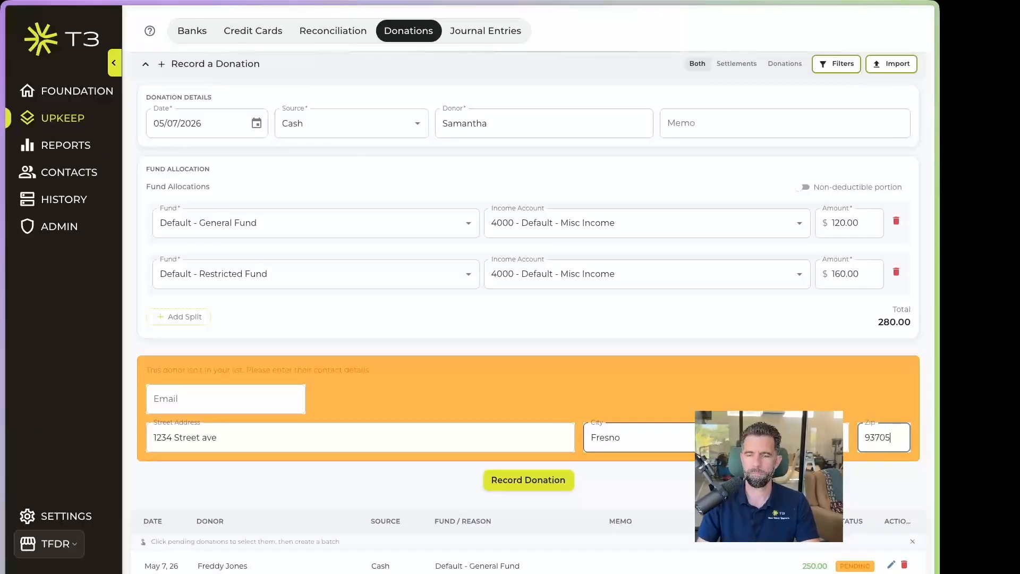
click(527, 480)
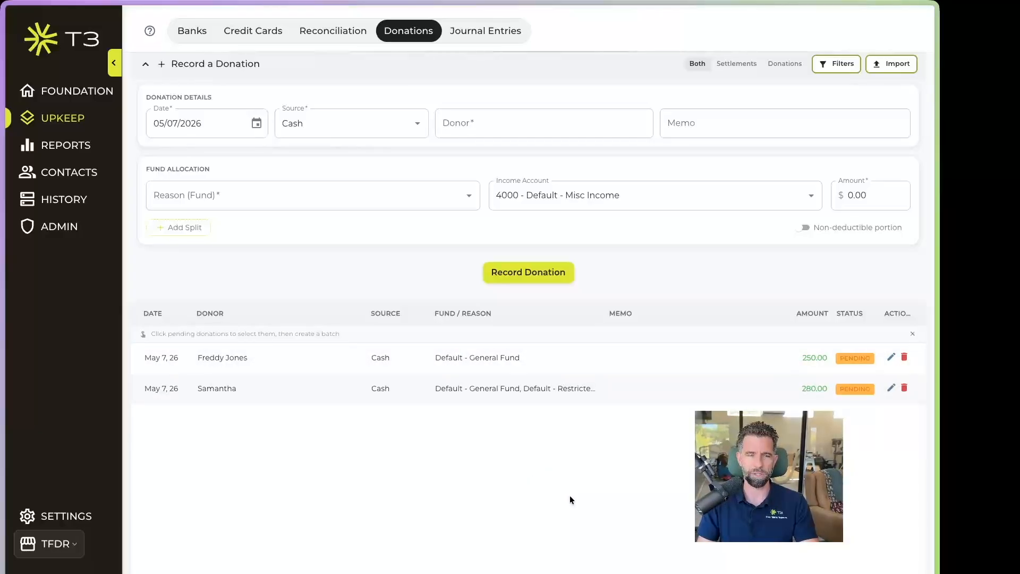
Select both pending cash donations, 250.00 and 280.00, for one deposit
click(593, 365)
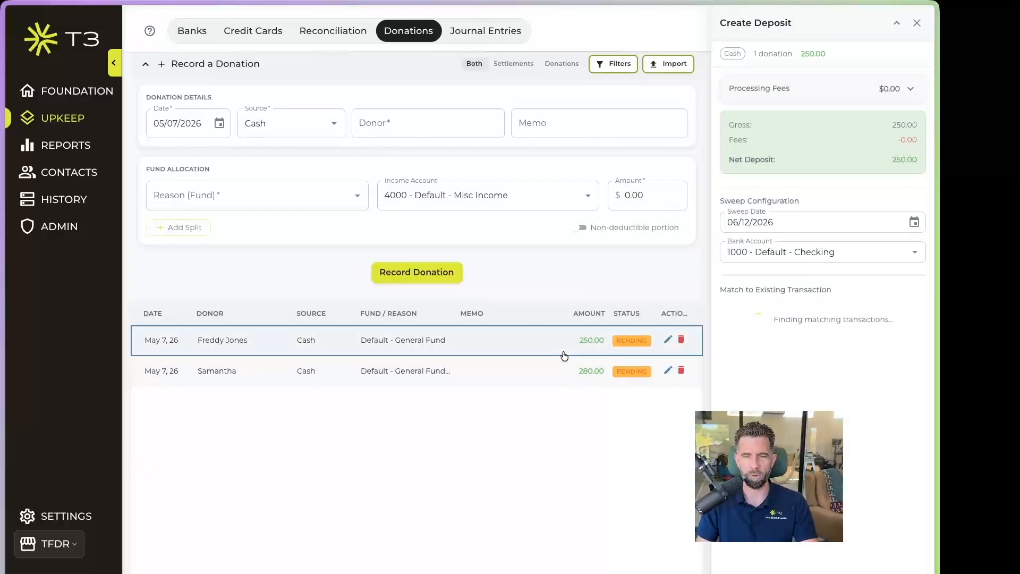
click(918, 23)
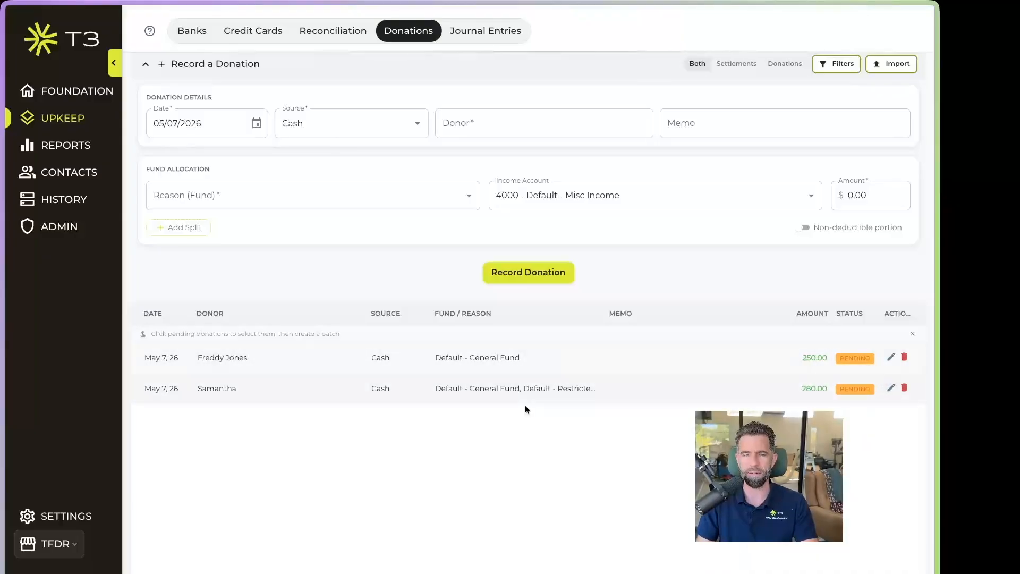
click(321, 391)
click(213, 349)
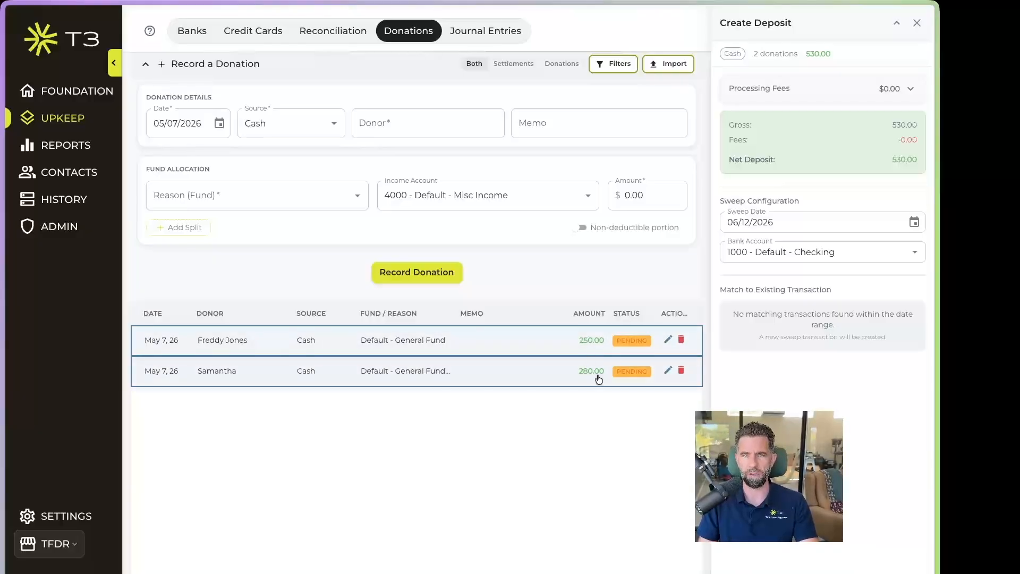
Apply percentage plus per-transaction fees: 2.2% rate and $0.30 per transaction
click(911, 90)
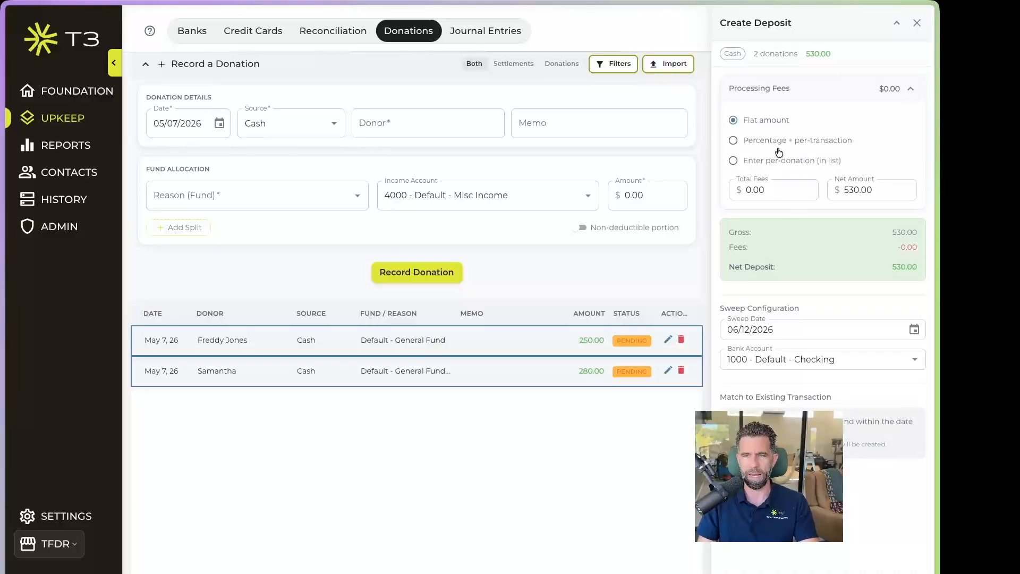
click(734, 141)
click(734, 190)
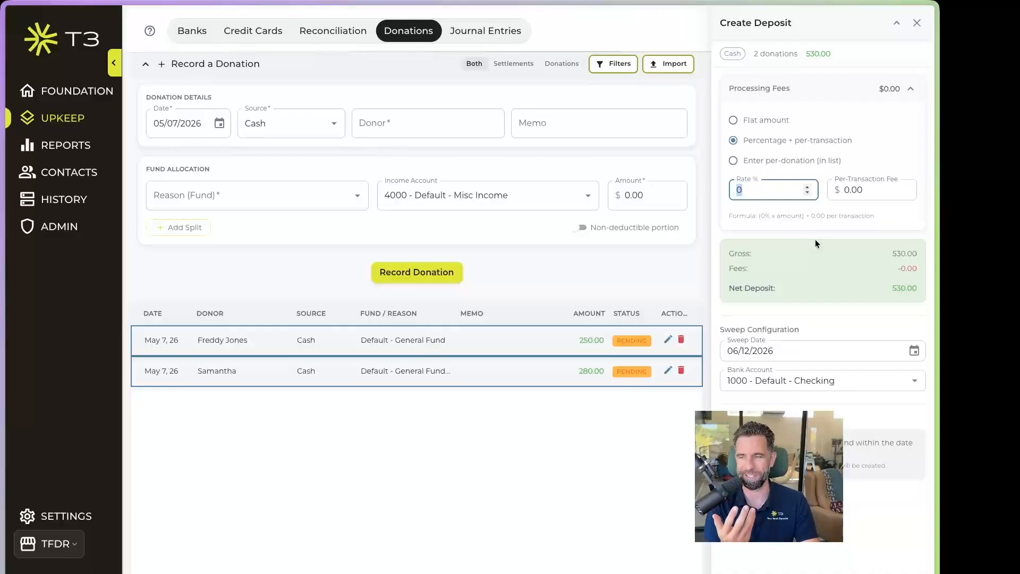
text(2)
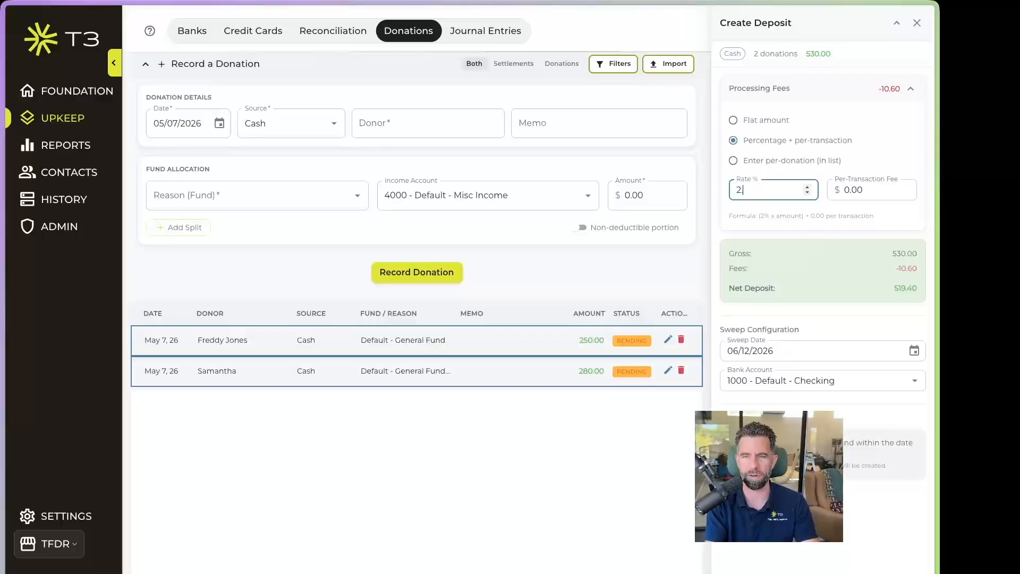
text(.2)
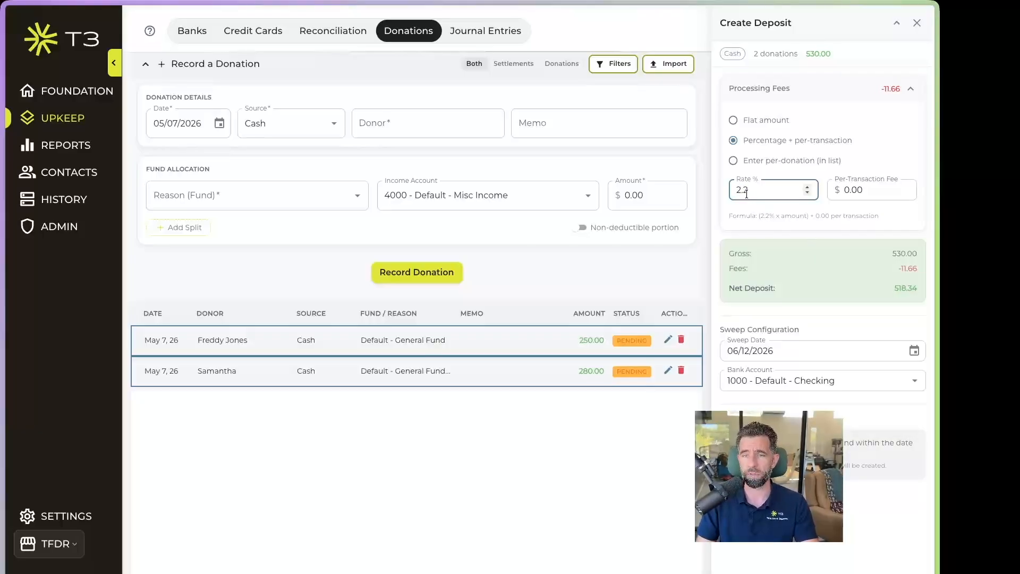
click(833, 190)
key(BackSpace)
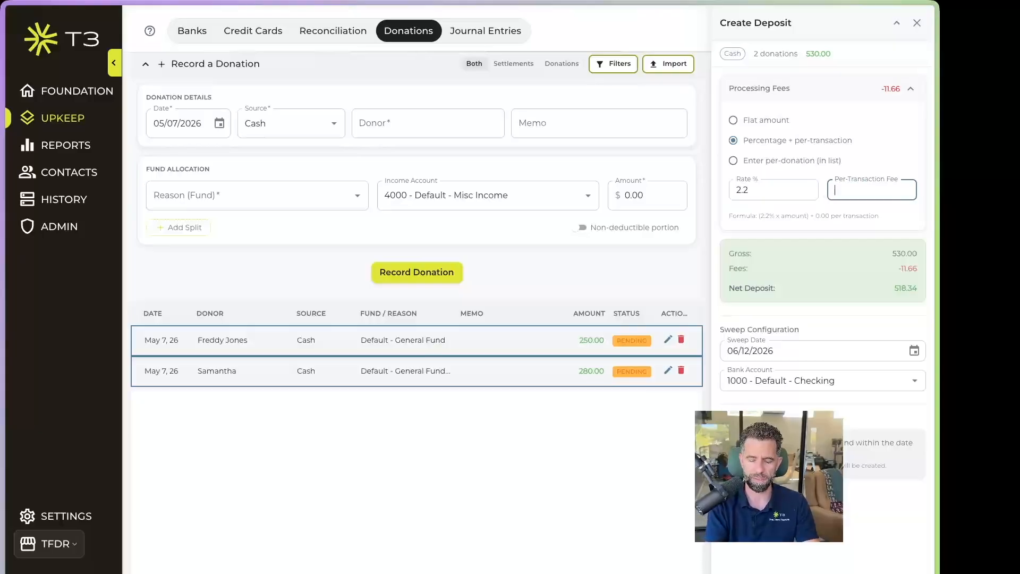
text(30)
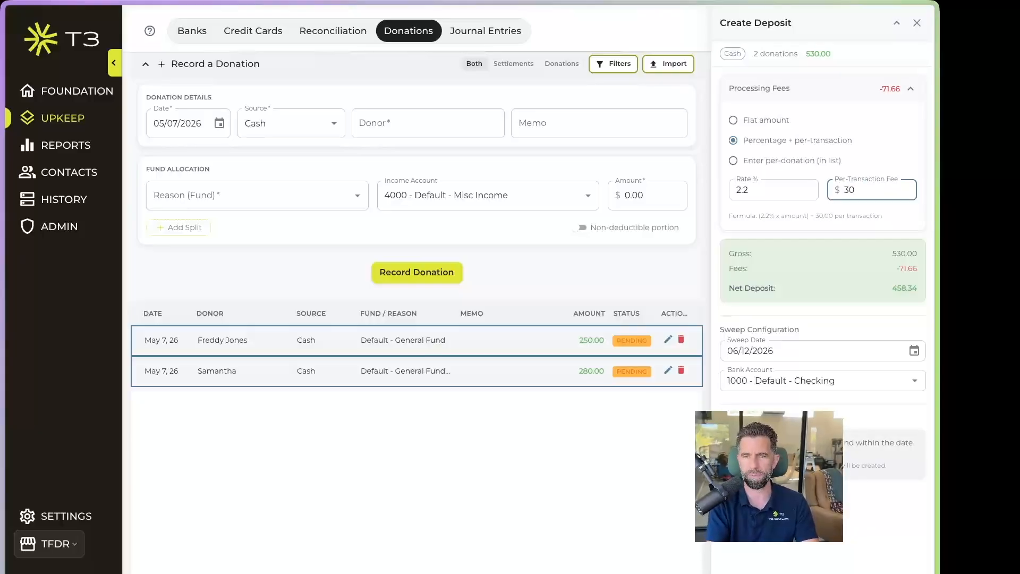
key(Home)
text(.)
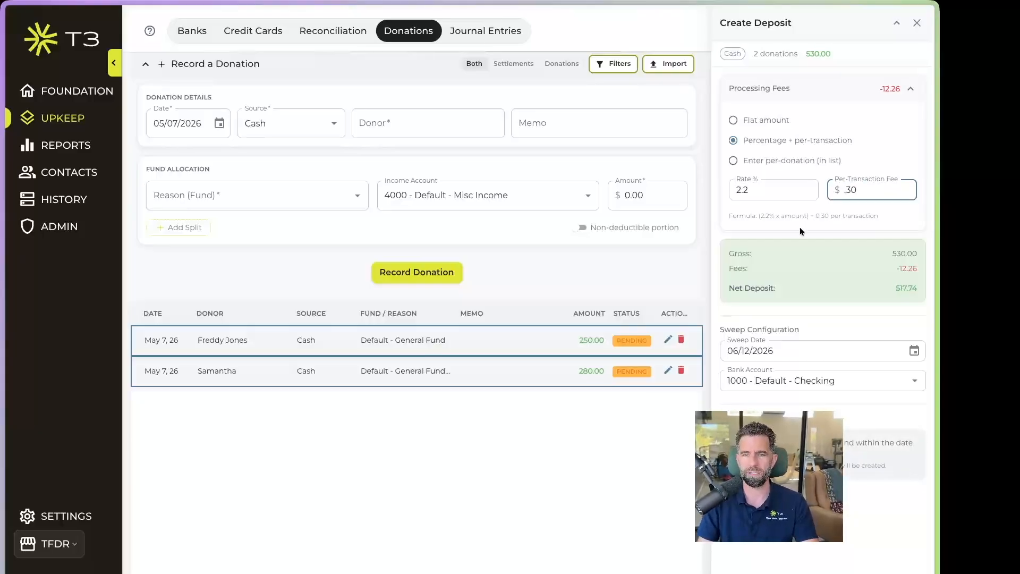
click(810, 213)
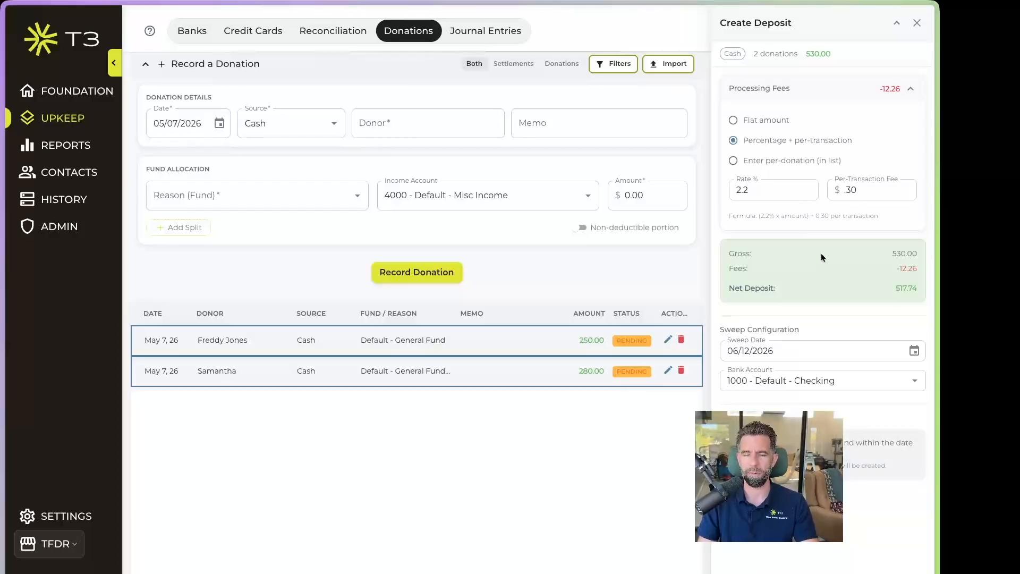
Set the sweep date to May 14, 2026 and create the deposit
click(914, 350)
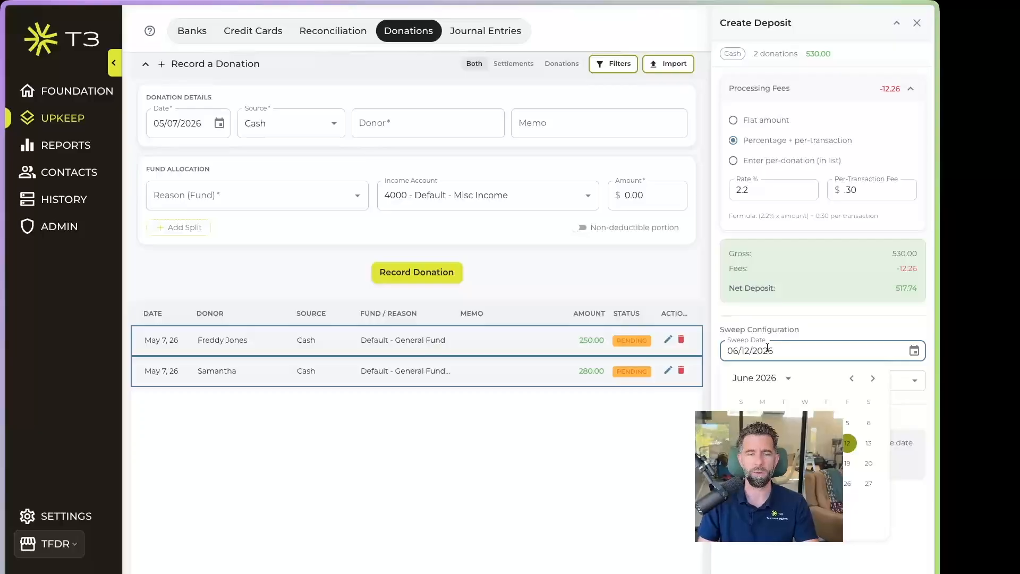
click(852, 378)
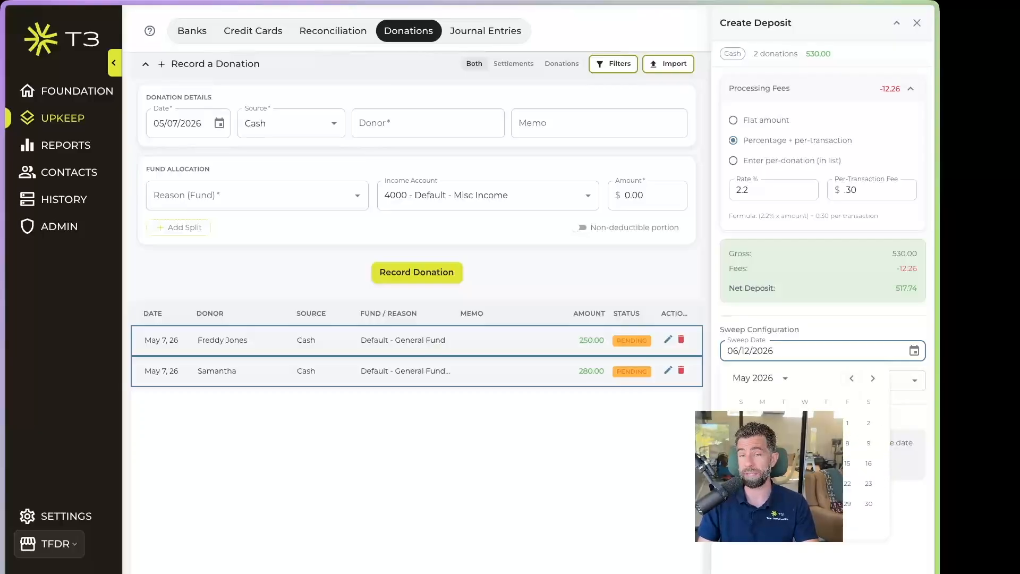
click(826, 463)
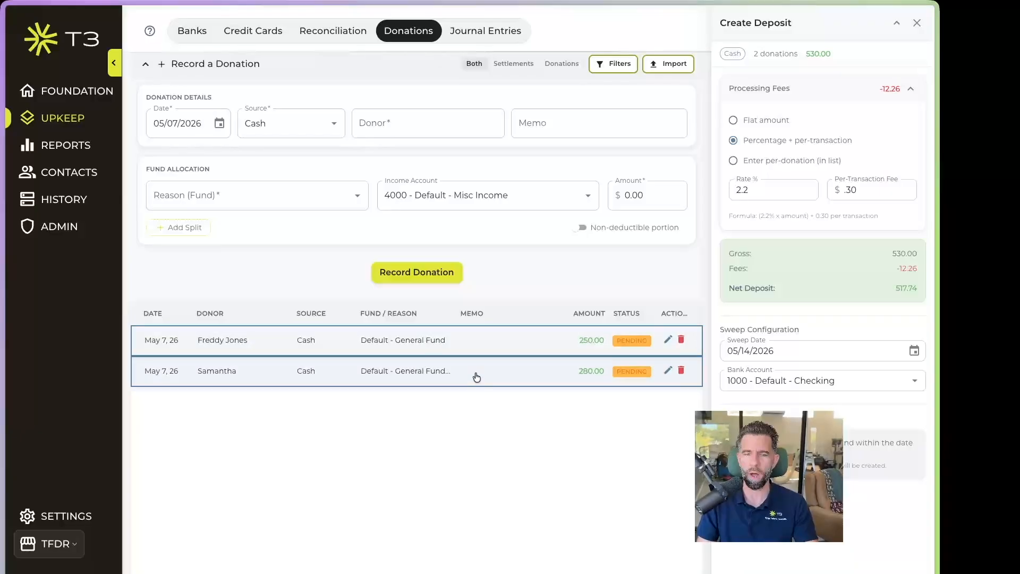
click(765, 504)
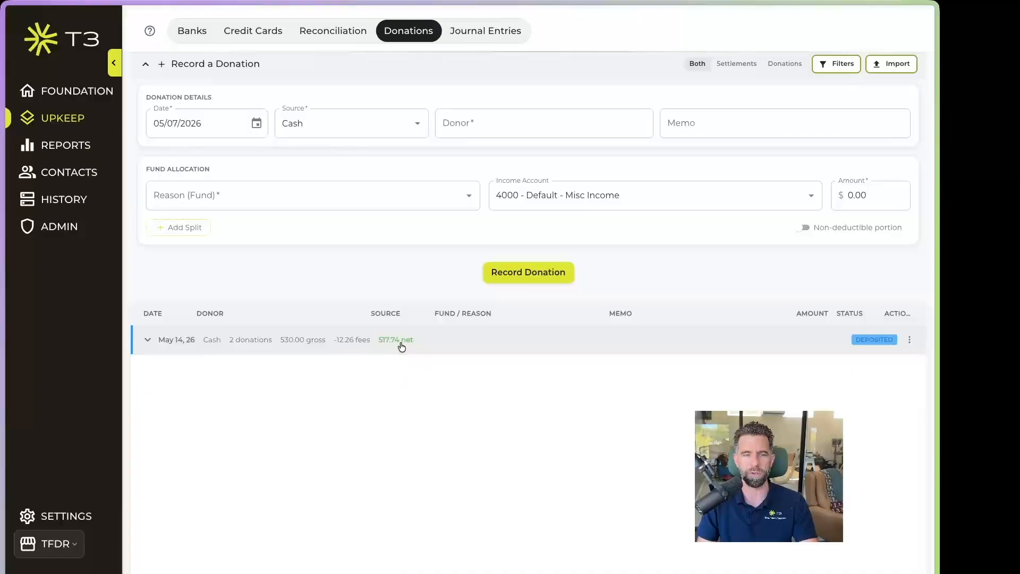
Inspect the May 14 cash batch split in the checking register, then view its donation batch
click(148, 341)
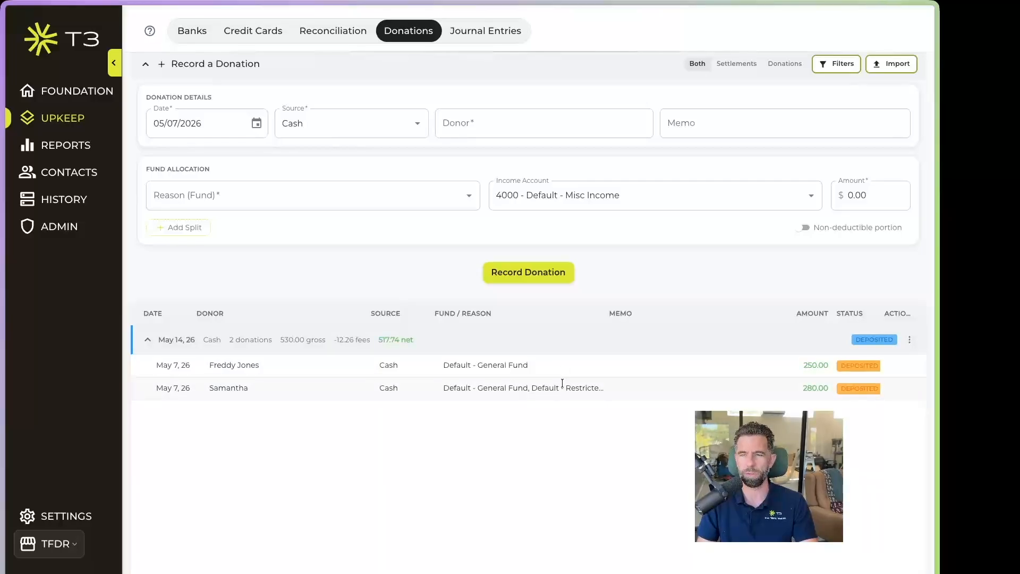
click(157, 342)
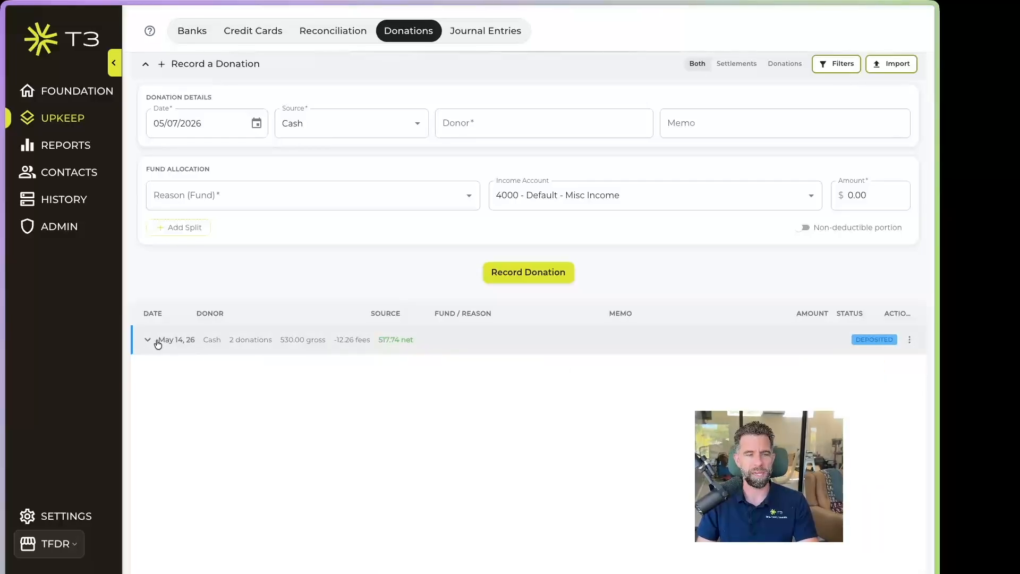
click(184, 31)
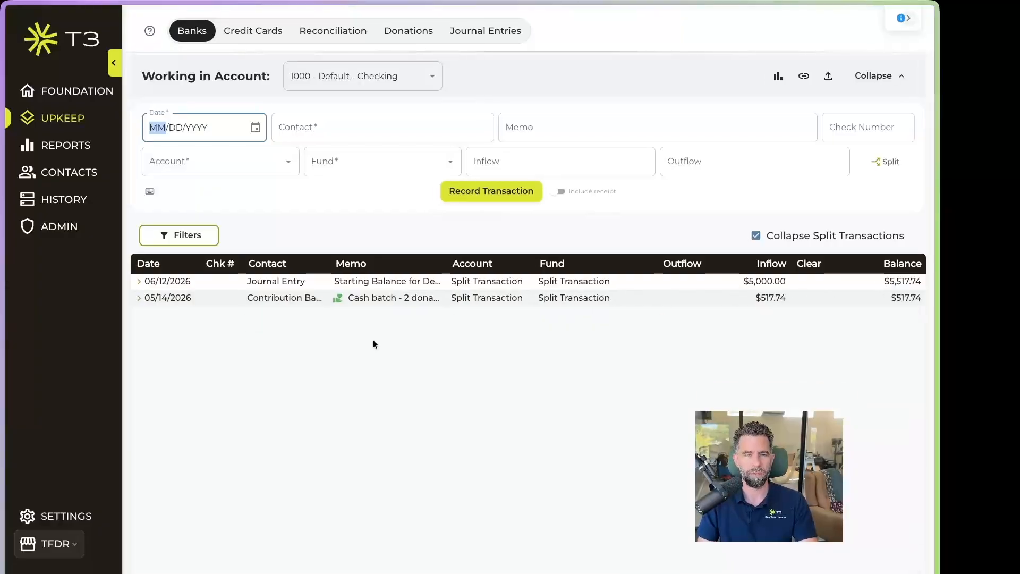
click(138, 299)
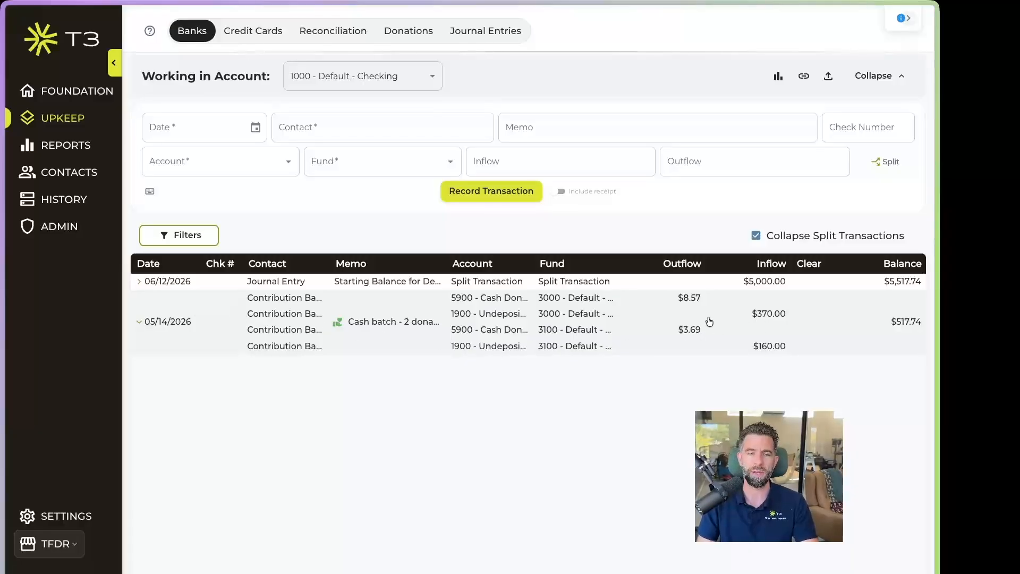
click(363, 325)
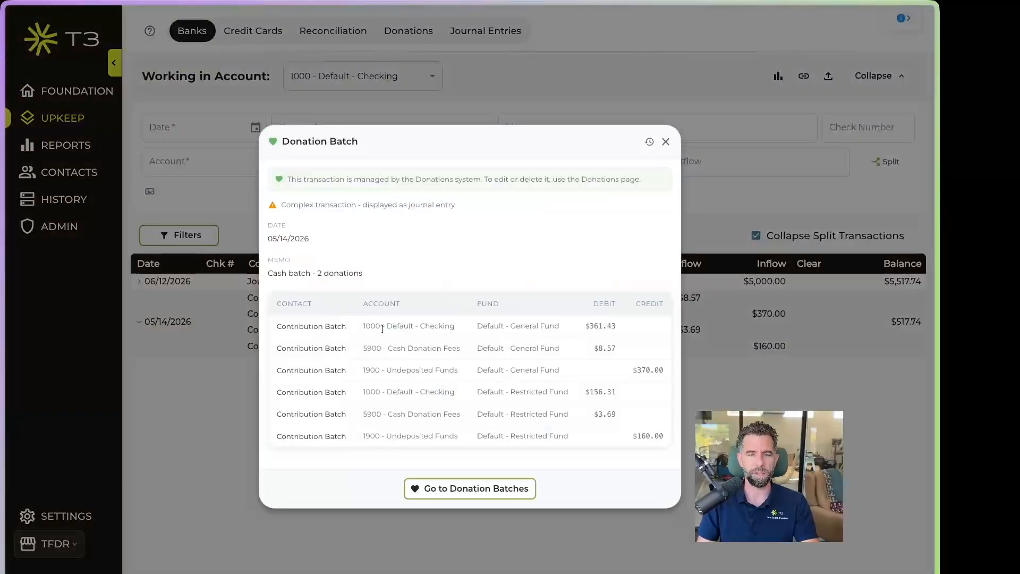
click(484, 488)
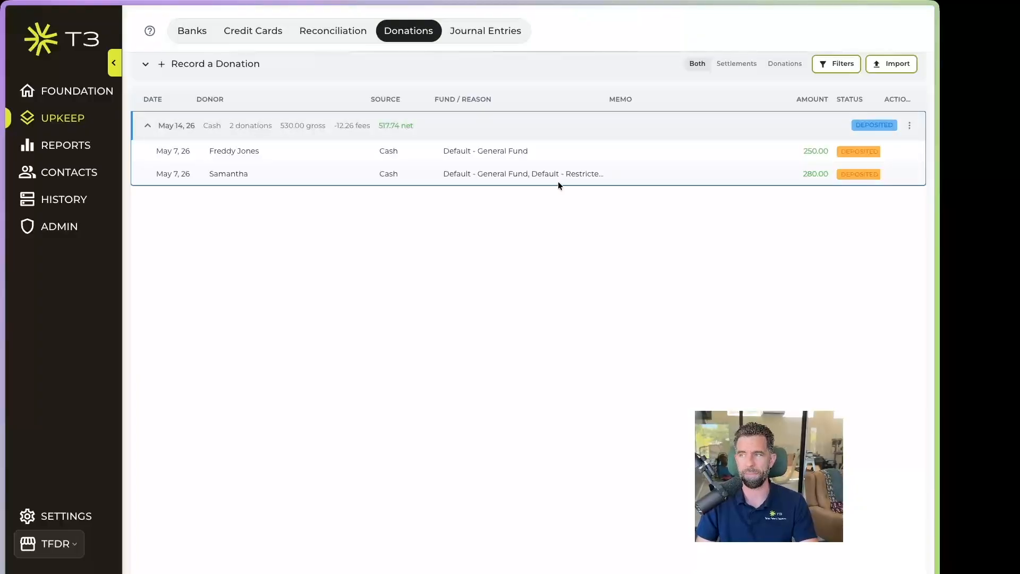
Collapse the May 14 batch and start a new donation dated May 13, 2026
click(147, 127)
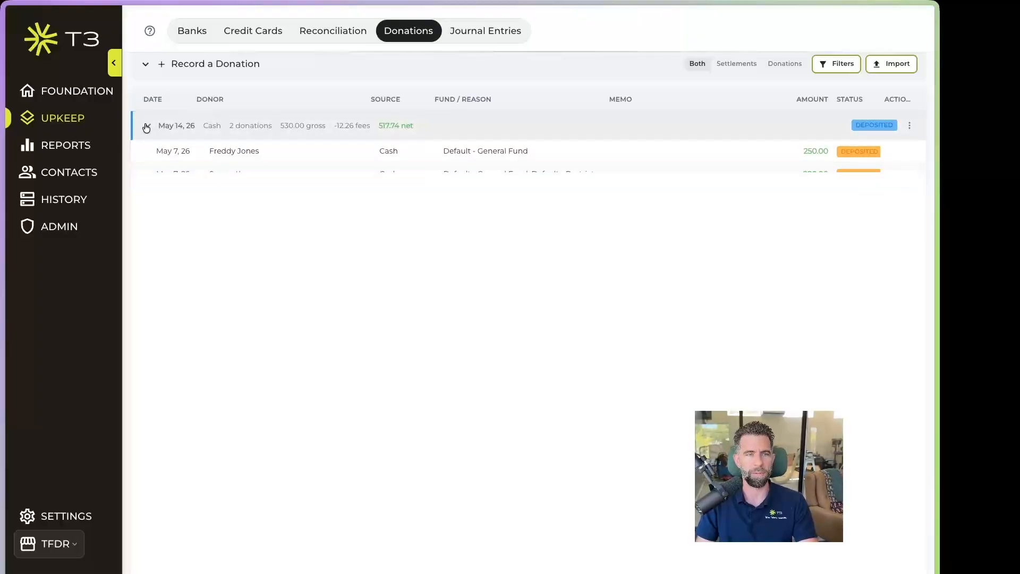
click(159, 64)
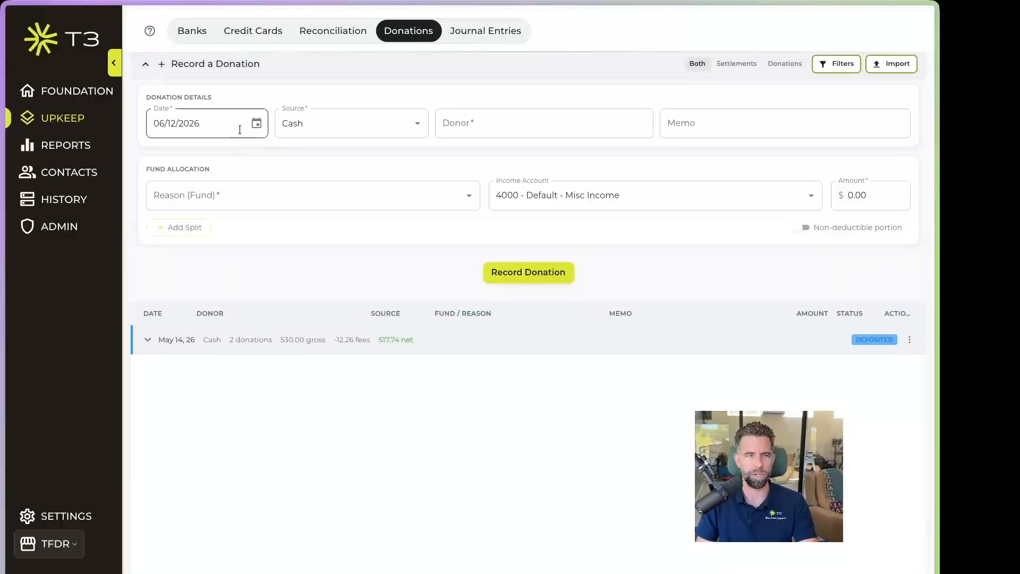
click(256, 124)
click(278, 154)
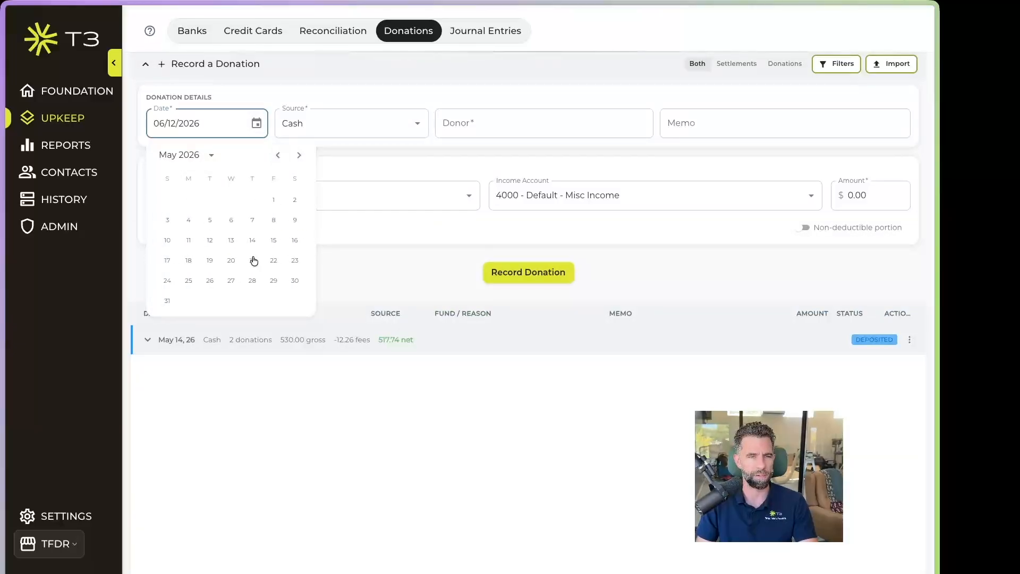
click(231, 260)
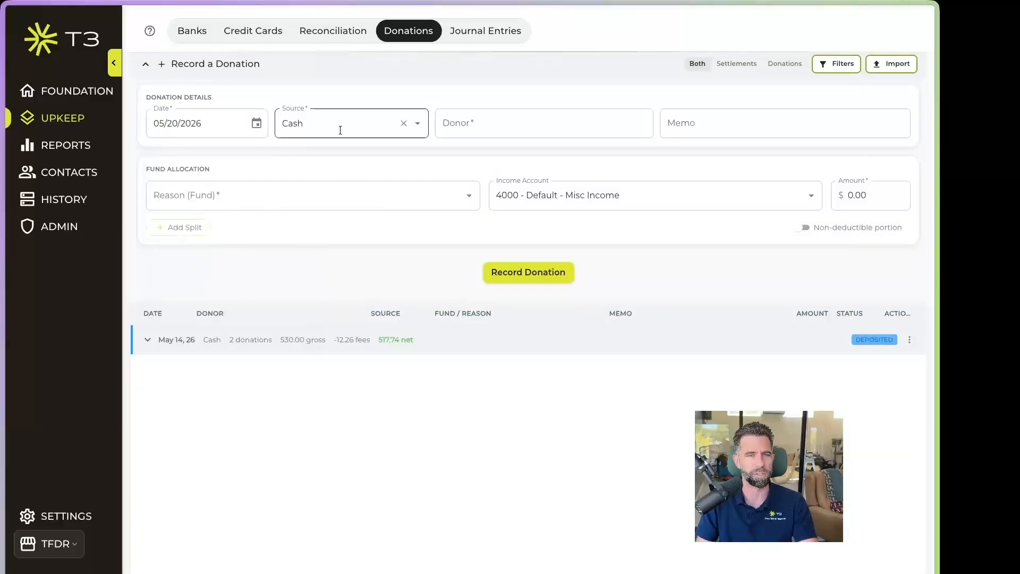
click(506, 126)
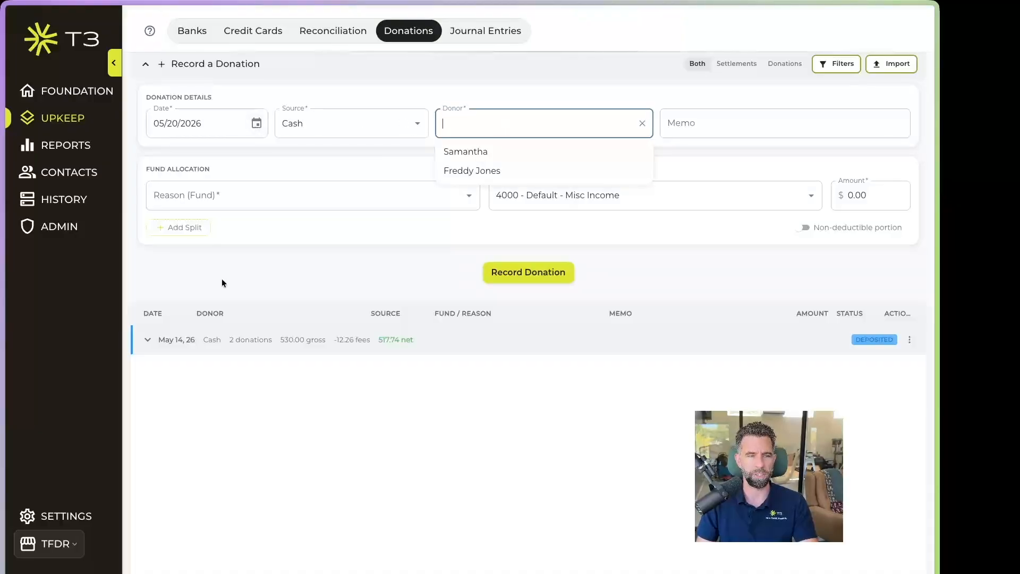
click(257, 124)
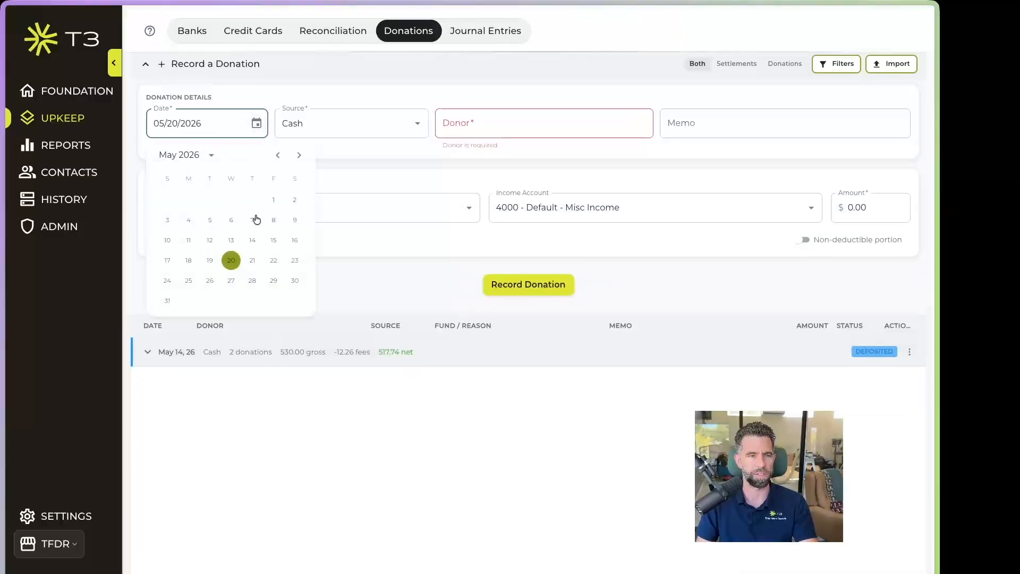
click(231, 241)
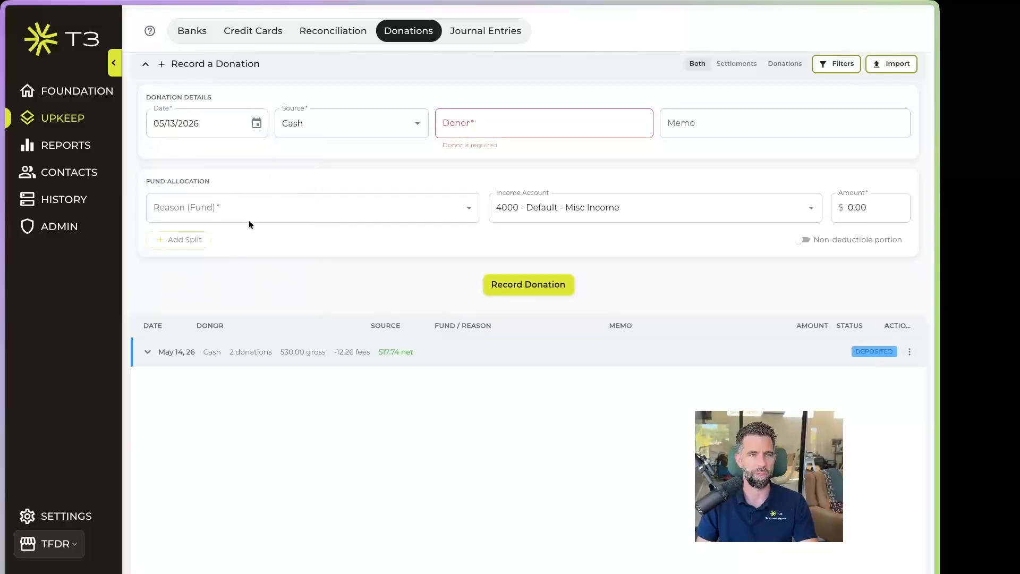
Record a 200.00 cash gift from the first donor to Default - Restricted Fund
click(491, 123)
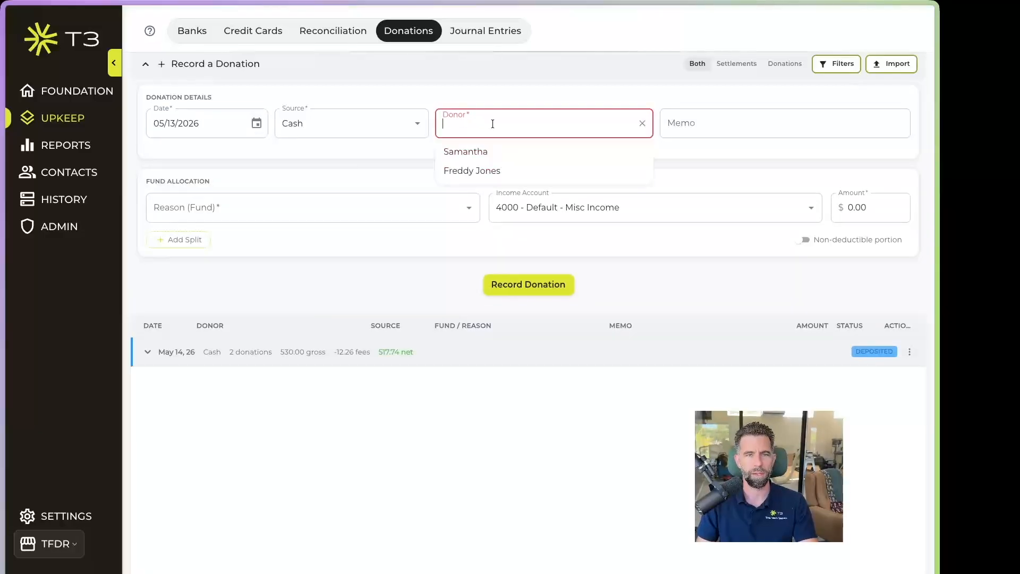
click(492, 153)
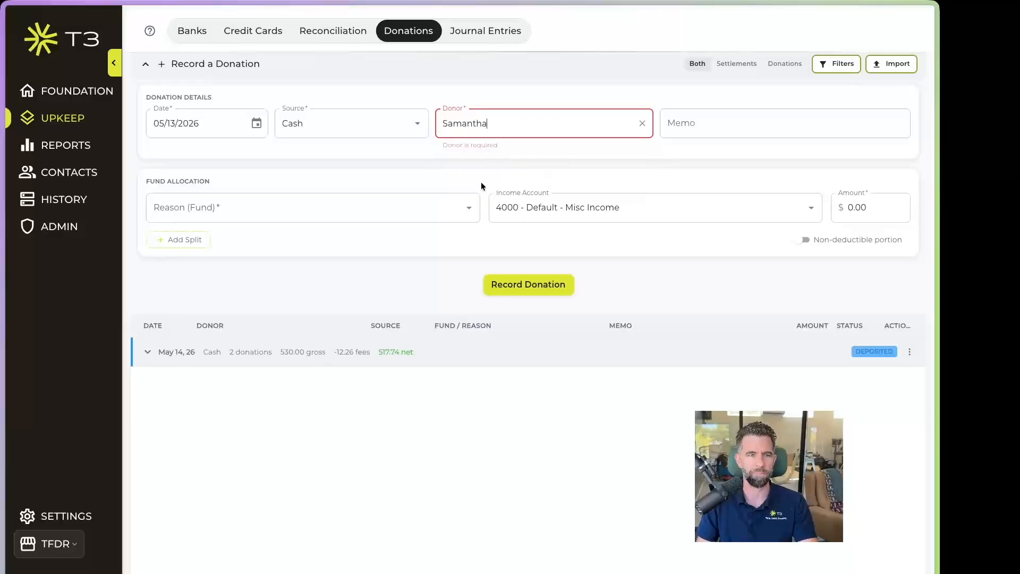
click(313, 208)
click(307, 243)
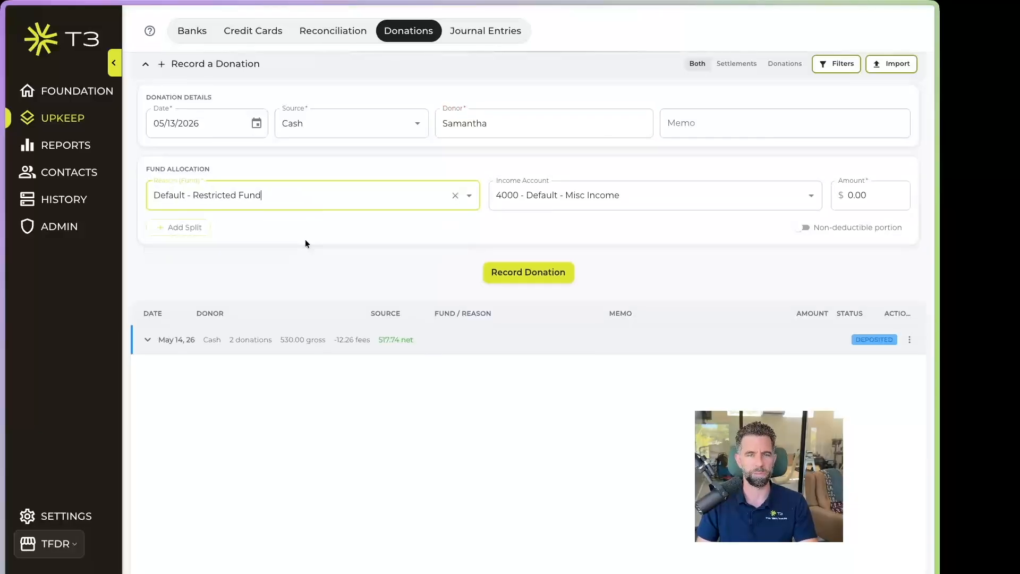
click(889, 190)
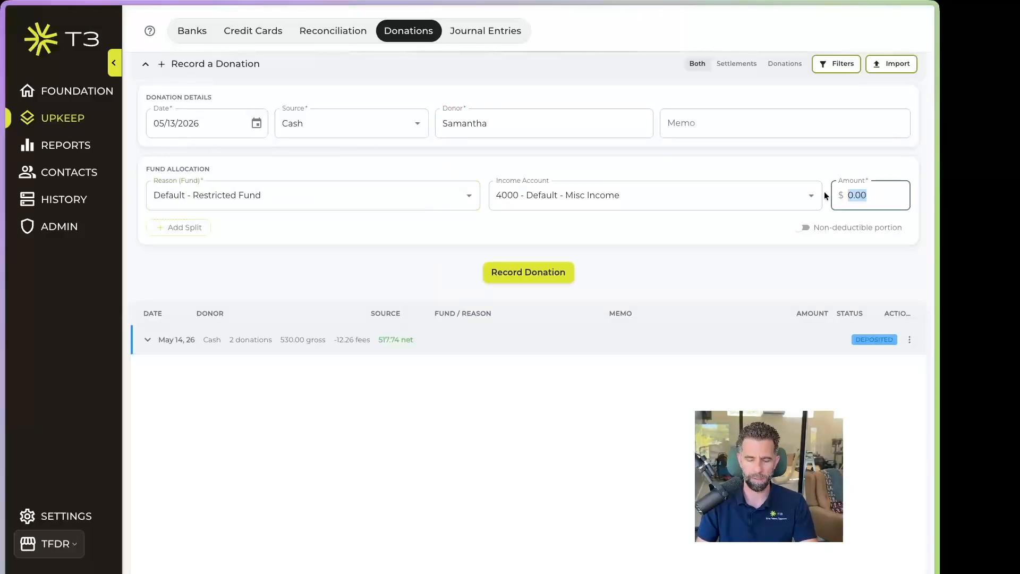
text(2)
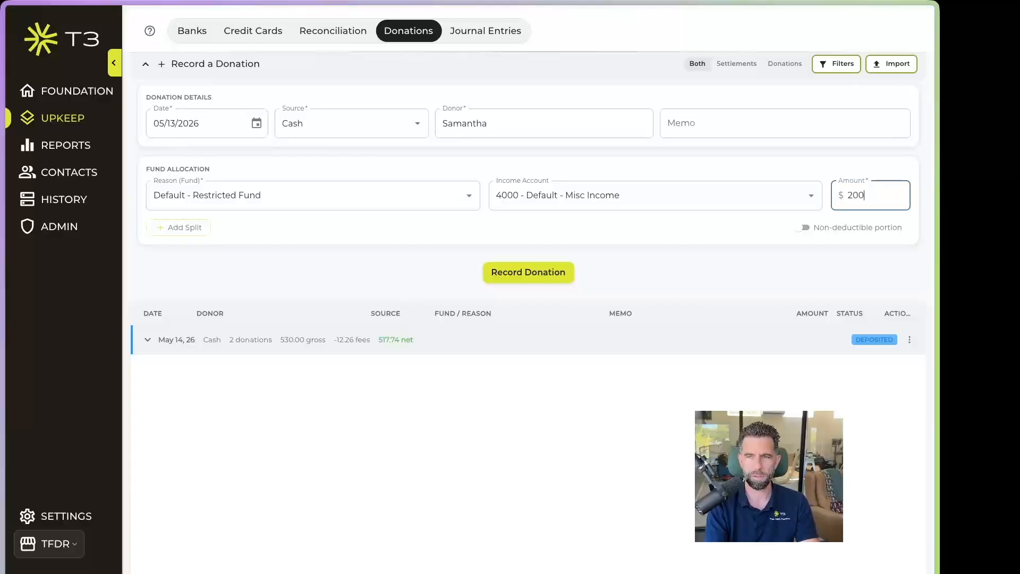
click(538, 271)
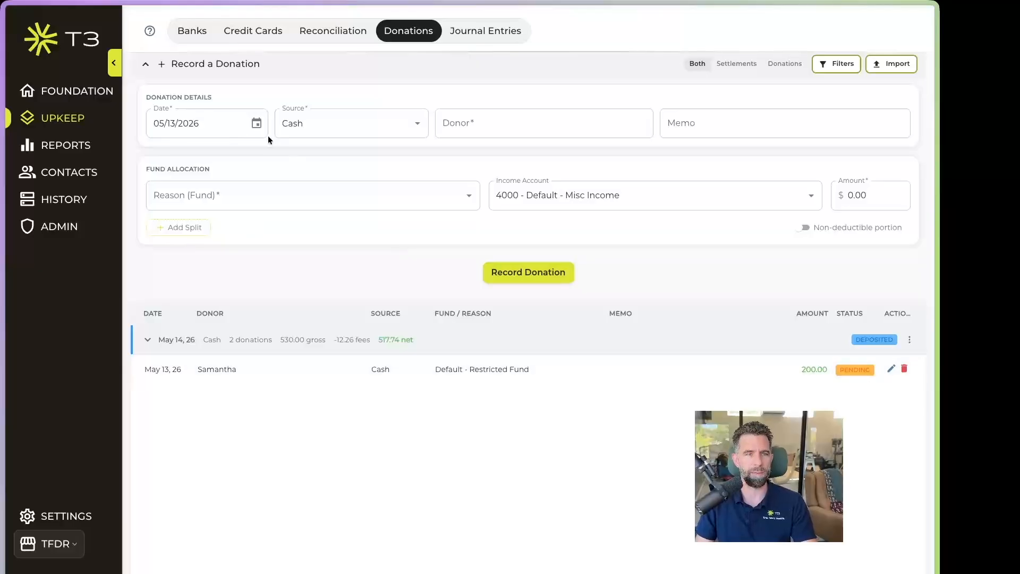
Record a 100.00 Restricted Fund gift from the second donor, then review the May 14 batch
click(495, 123)
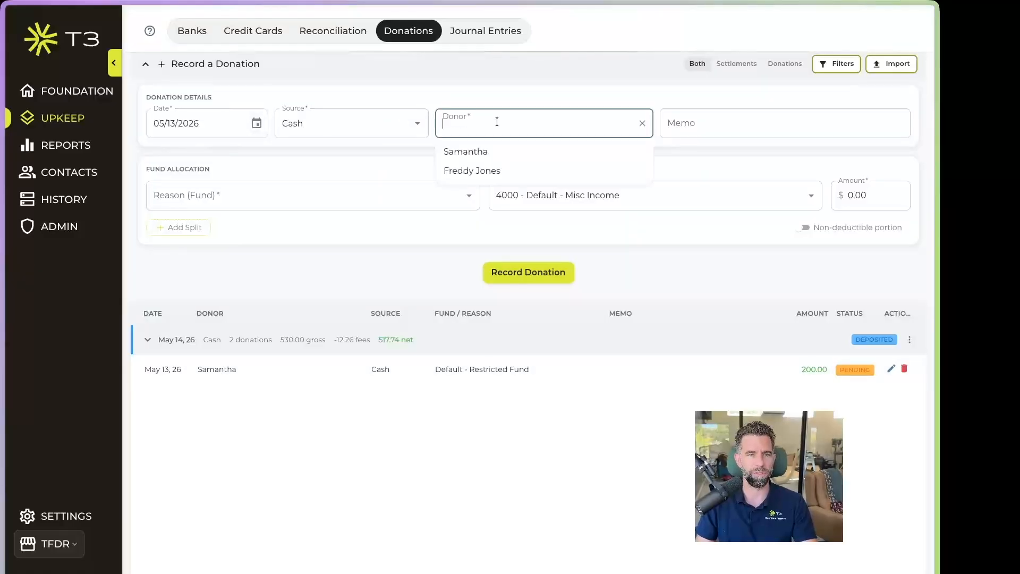
click(495, 170)
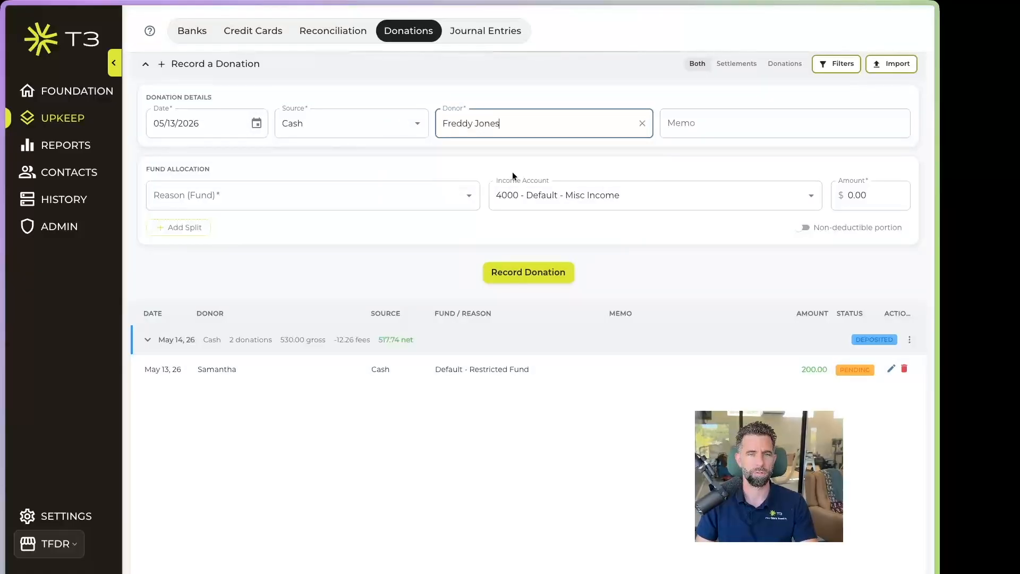
click(337, 194)
click(268, 246)
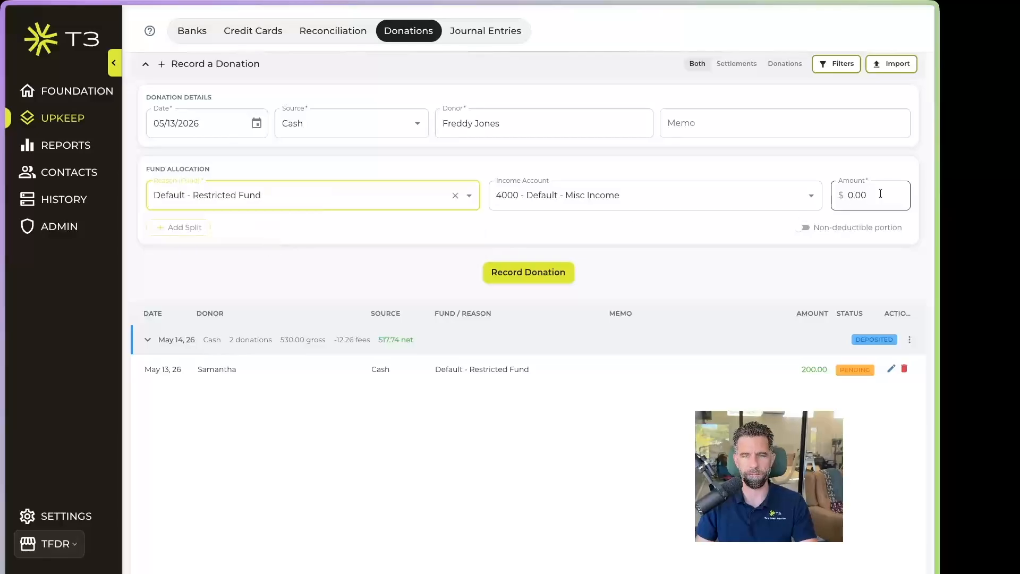
drag(880, 194, 844, 197)
text(100)
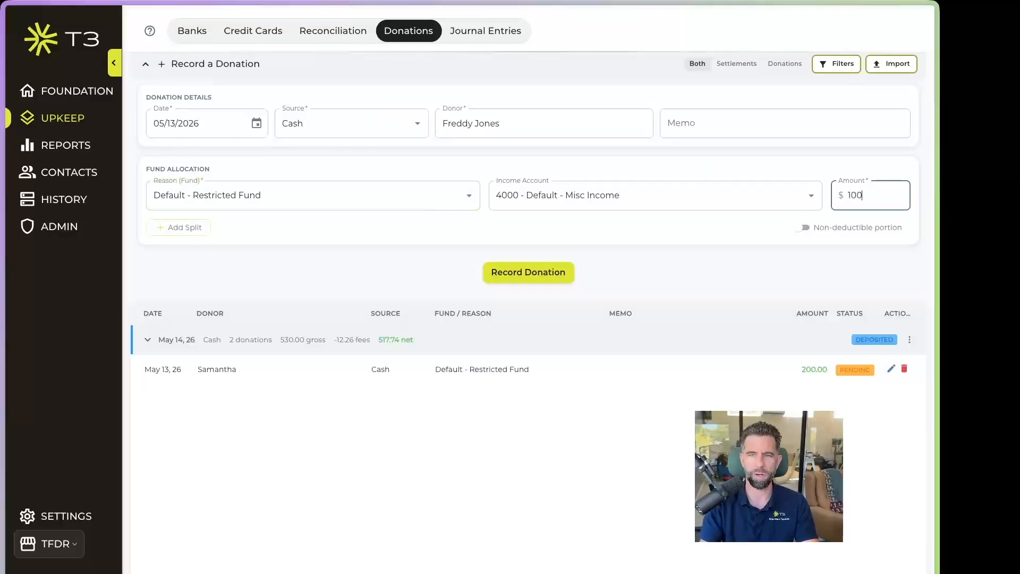
click(515, 273)
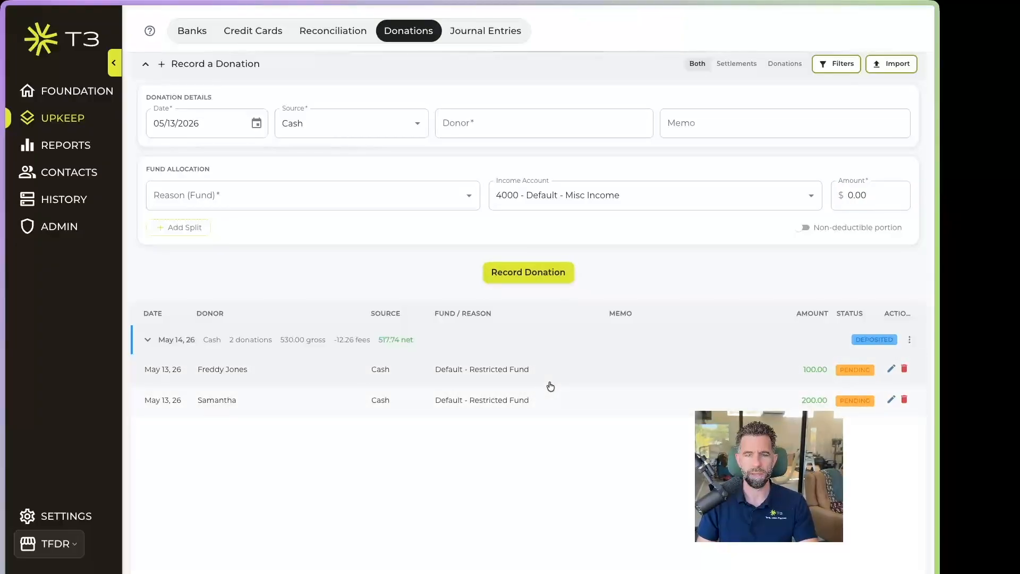
click(148, 340)
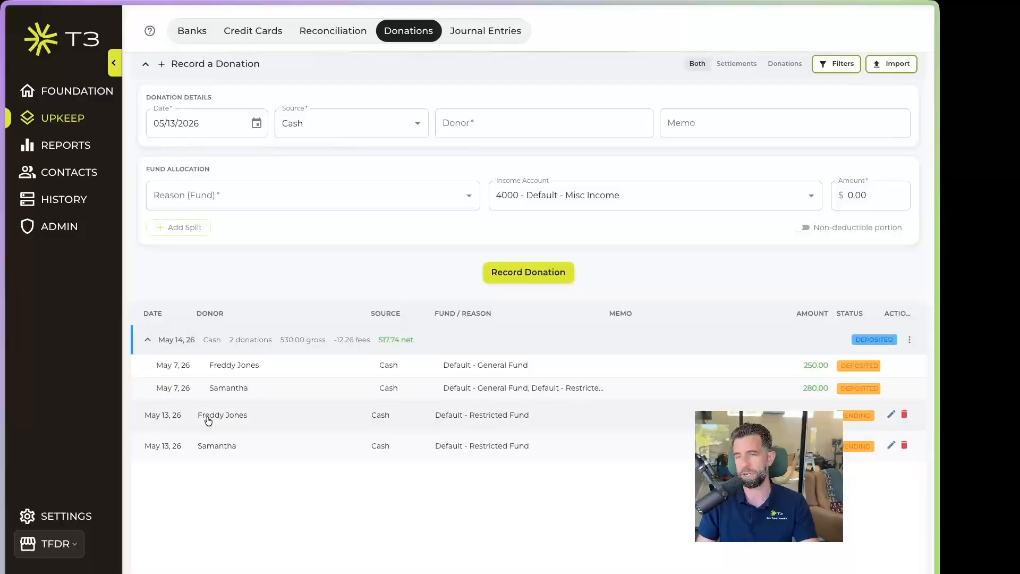
click(148, 340)
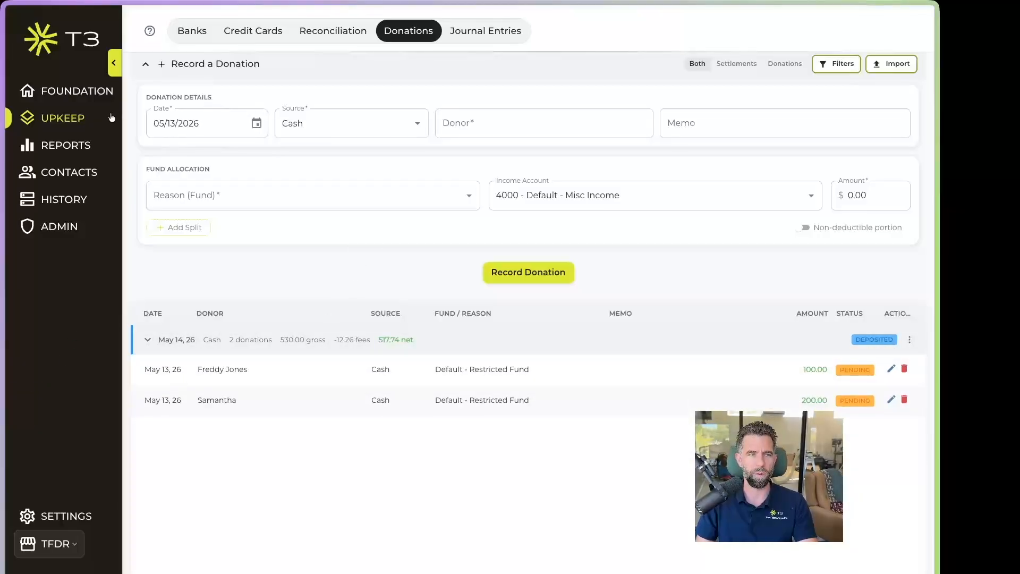
In Reports, drill into the $300 Restricted balance on 1900 - Undeposited Funds
click(68, 145)
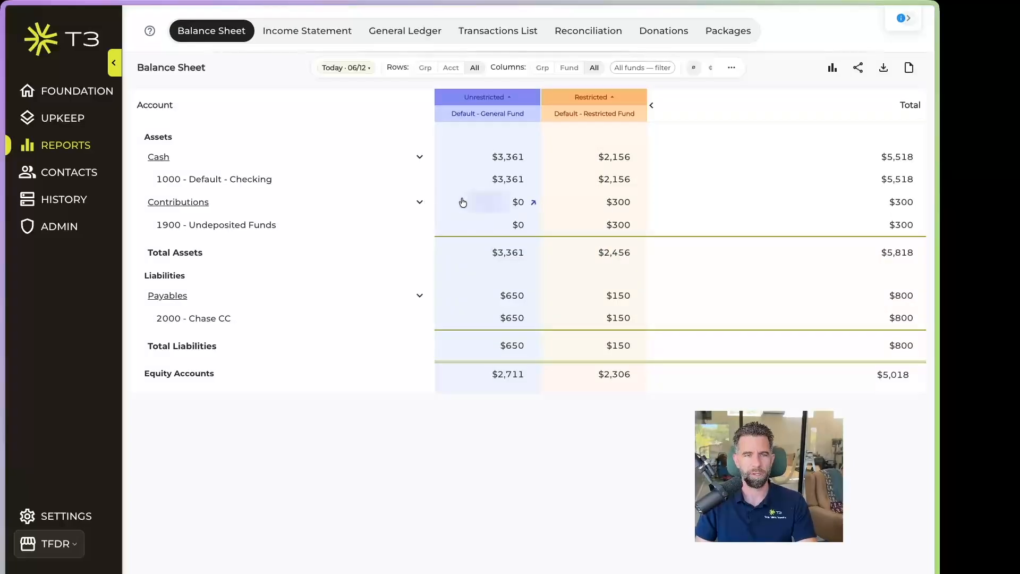
click(629, 225)
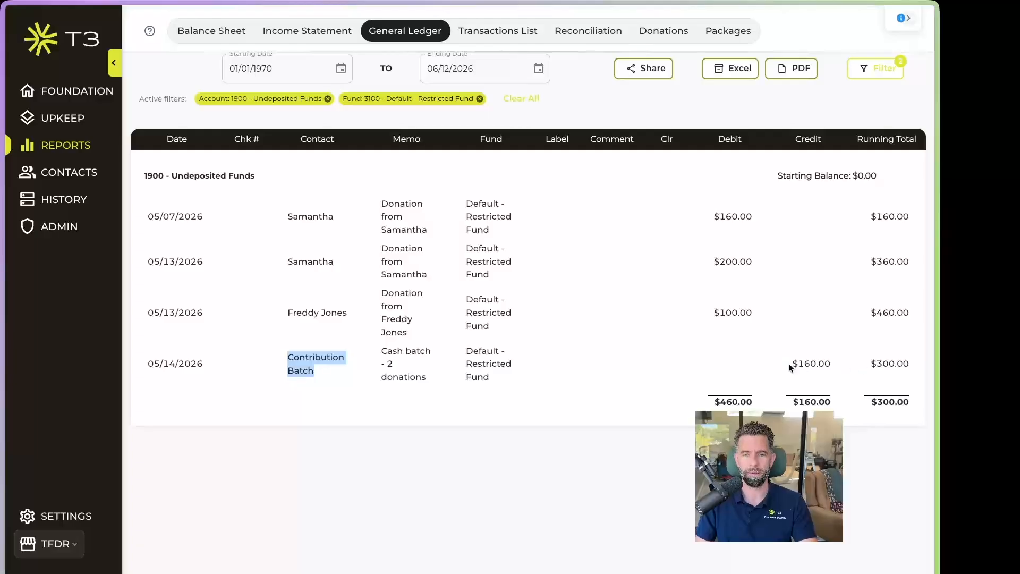
Note the $160.00 batch credit, review the Income Statement and Balance Sheet, then return to Upkeep
drag(790, 365, 838, 365)
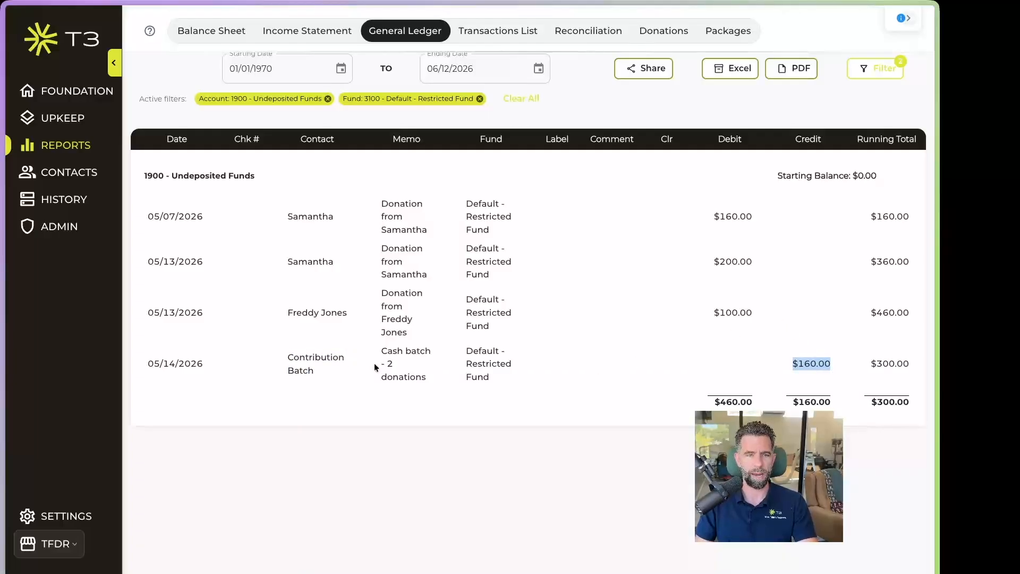
click(340, 301)
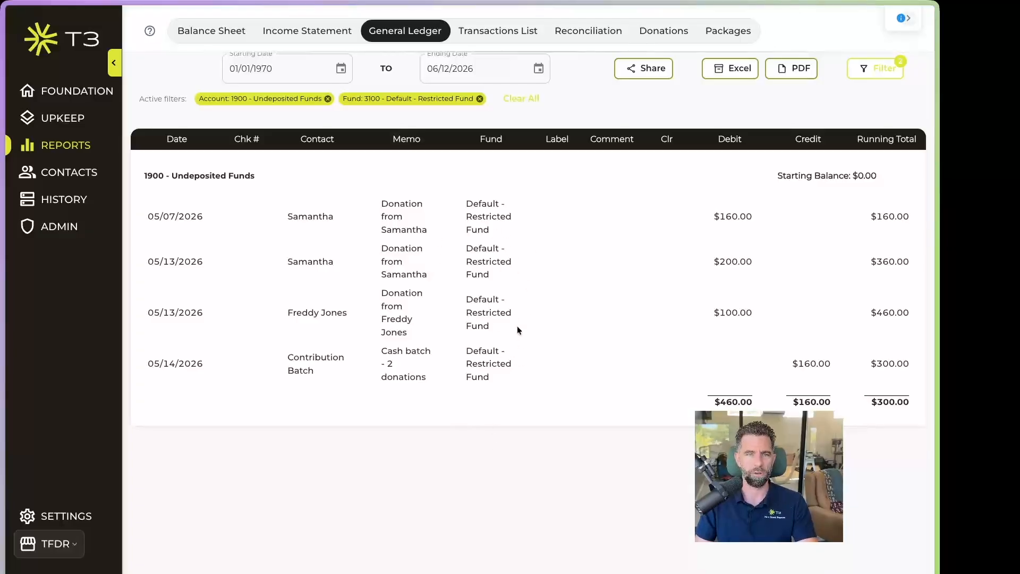
click(296, 33)
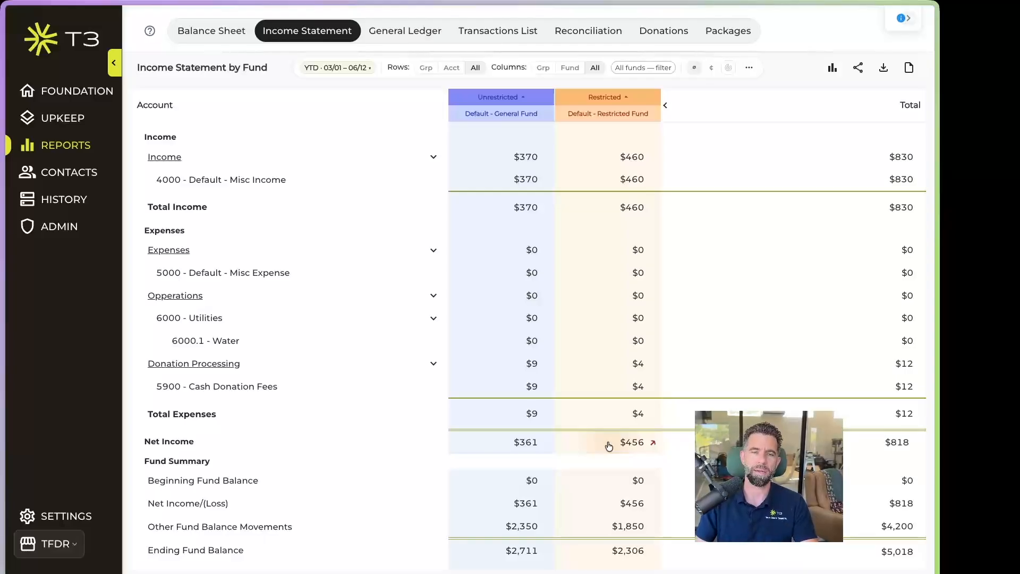
click(218, 32)
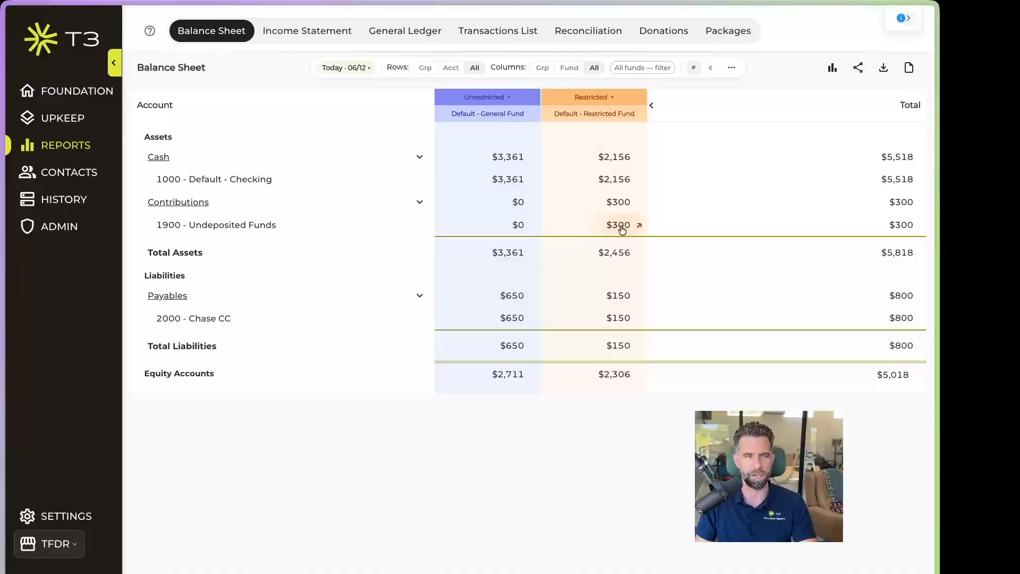
click(60, 118)
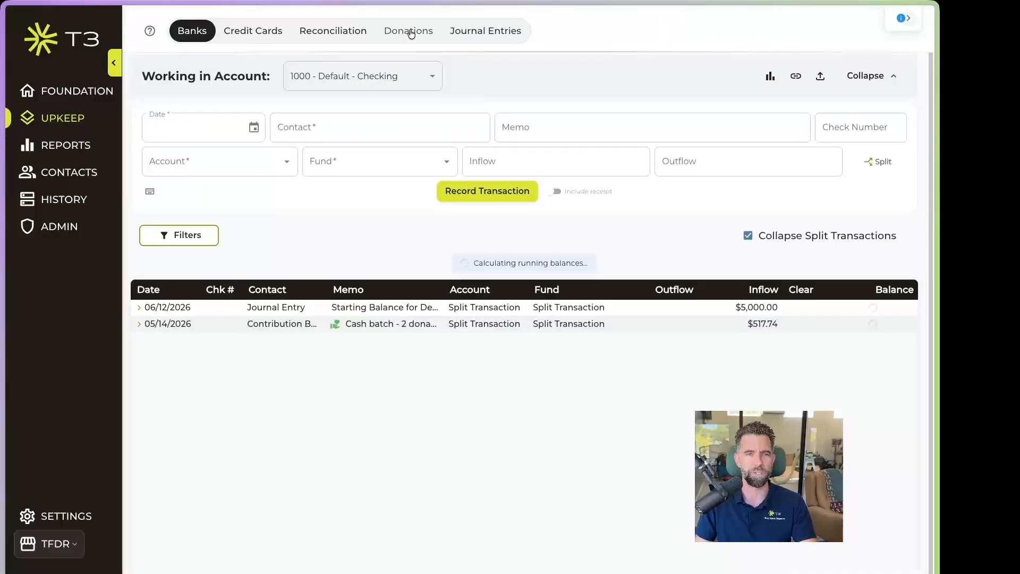
Deposit the 100.00 and 200.00 pending donations dated 06/04/2026, then verify in Banks and Balance Sheet
click(408, 30)
click(257, 159)
click(267, 187)
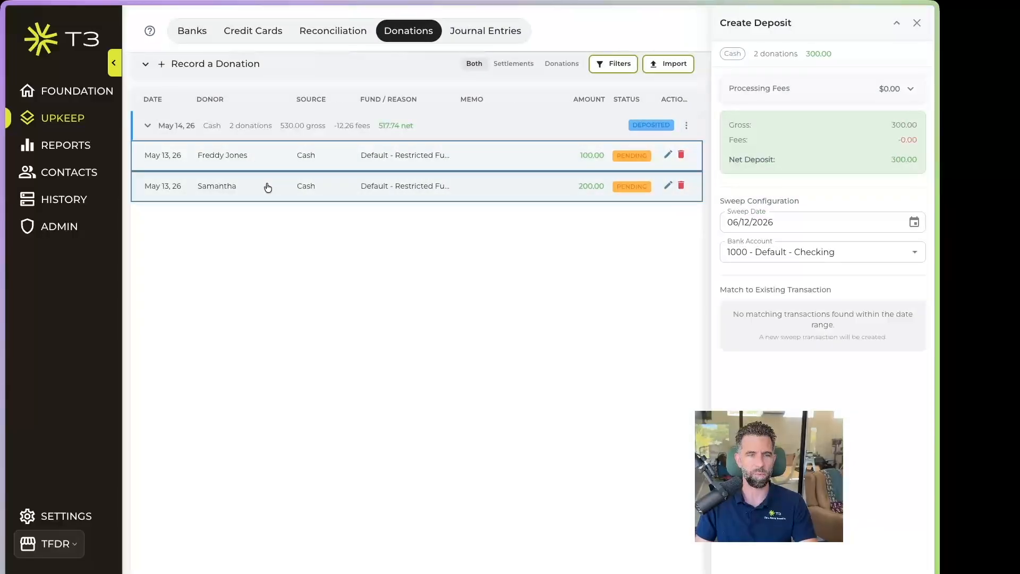
click(914, 222)
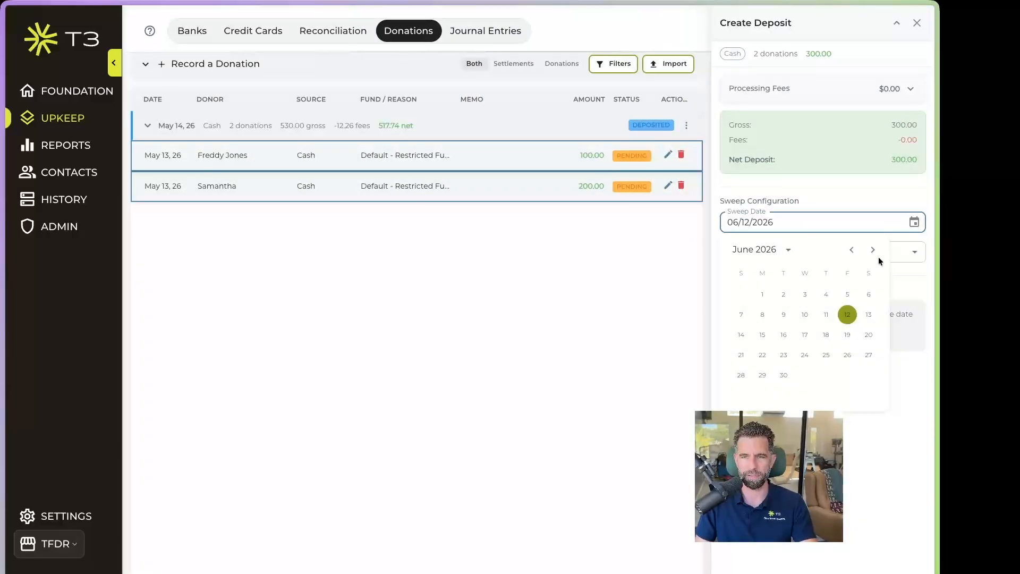
click(827, 295)
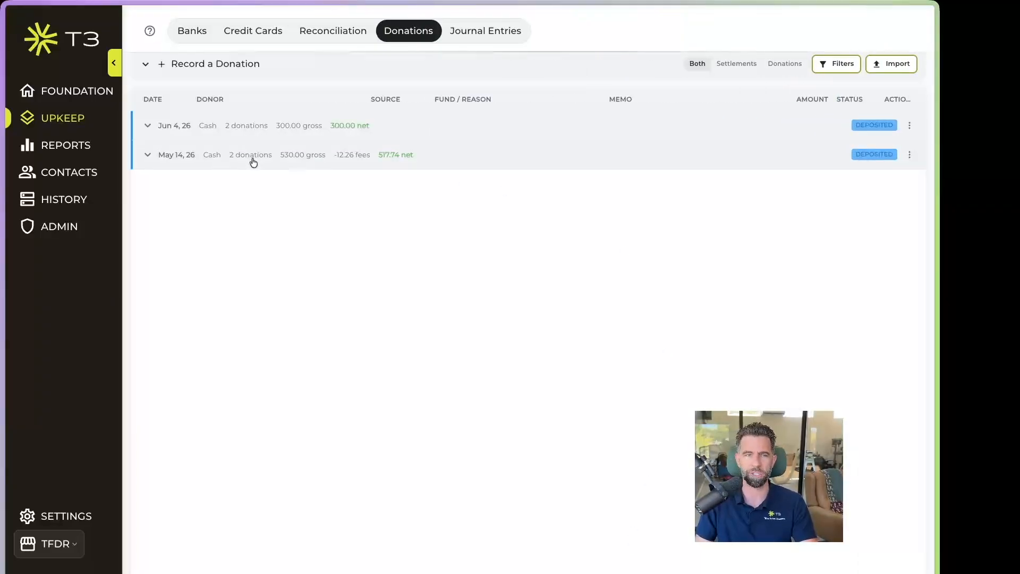
click(182, 32)
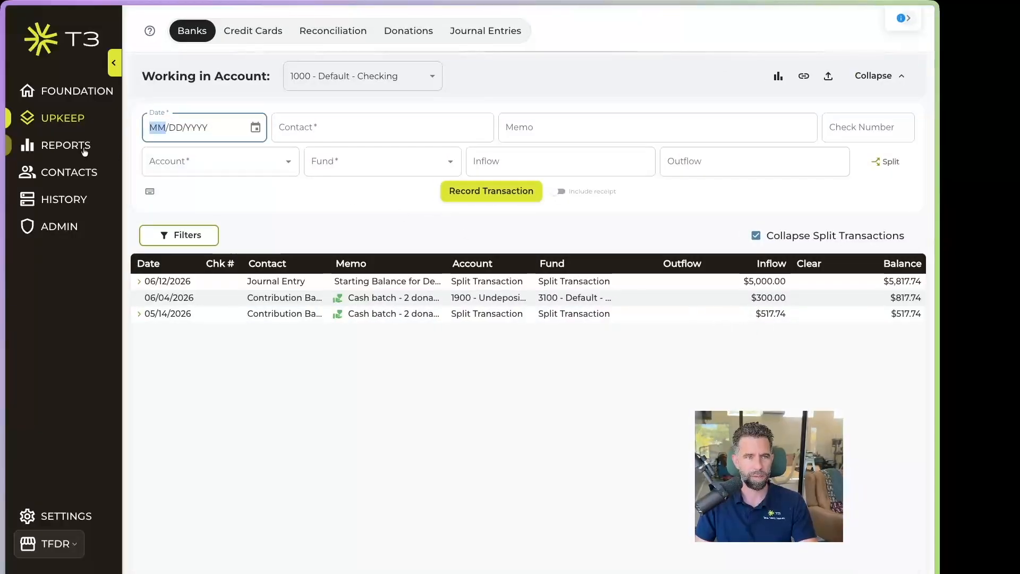
click(76, 147)
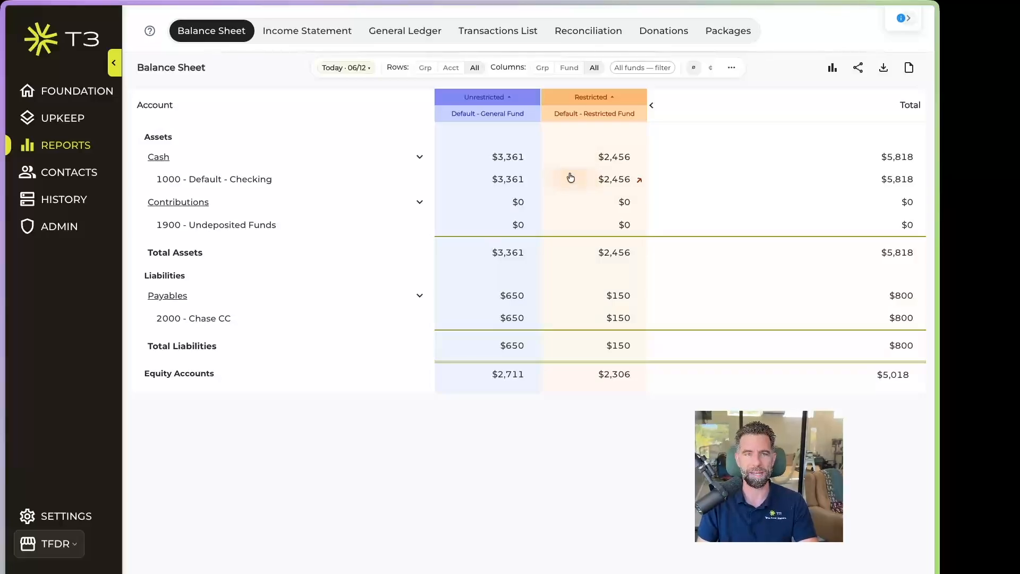
Review the income statement by fund, then open the Donations giving report
click(301, 32)
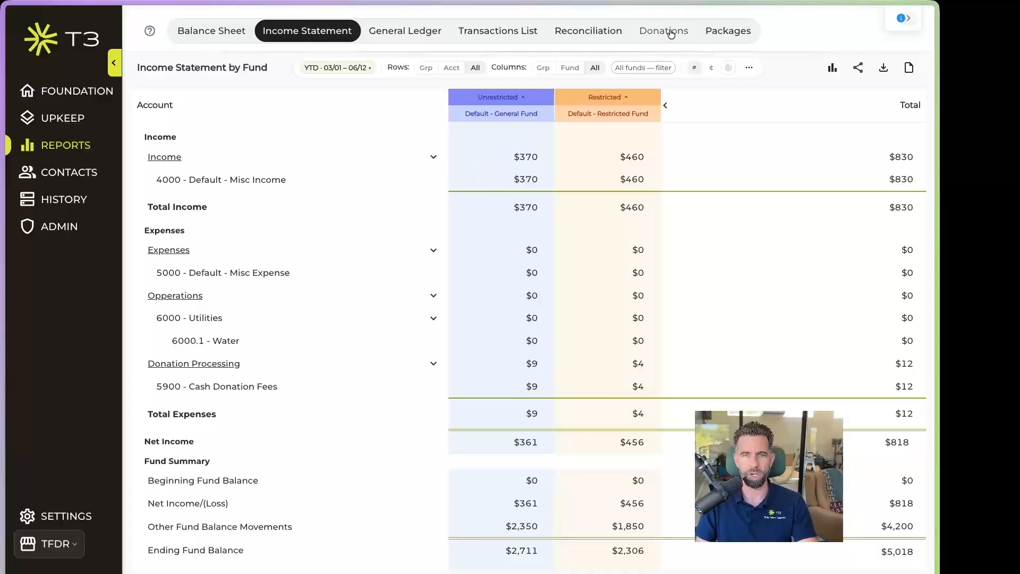
click(671, 33)
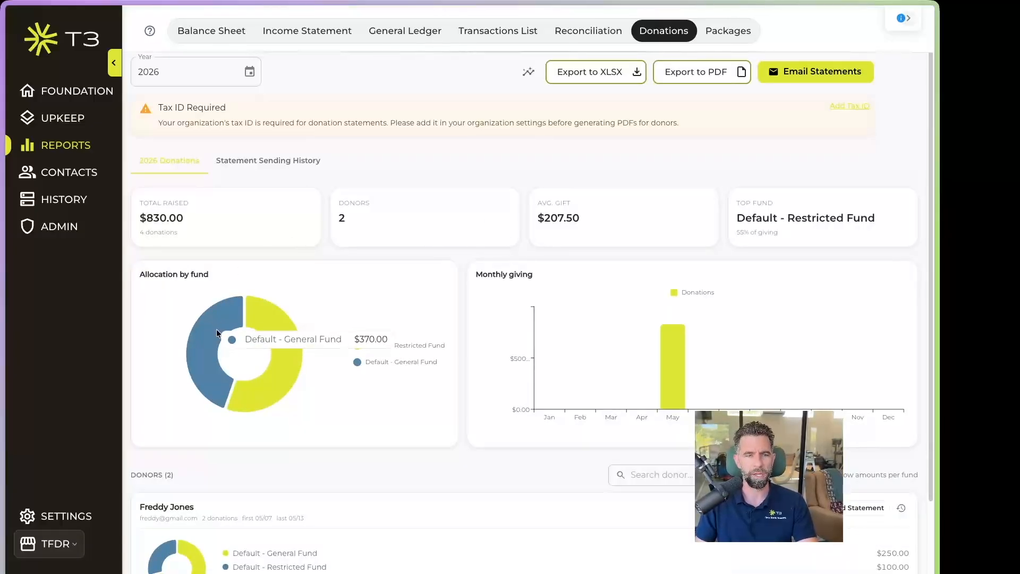
Inspect the fund donut and donor list, then begin emailing the 2026 Annual statements
mouse_move(262, 316)
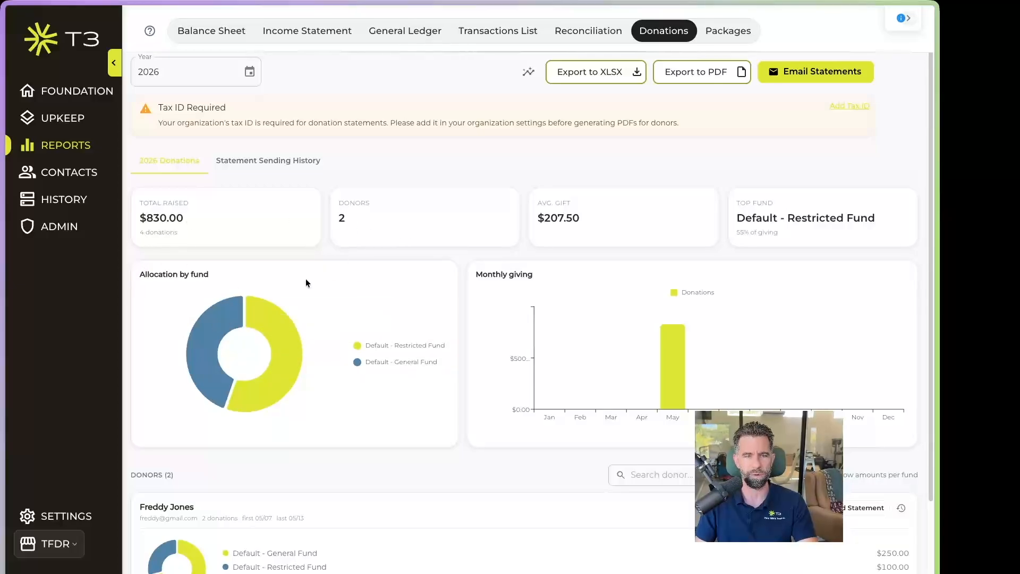
mouse_move(230, 320)
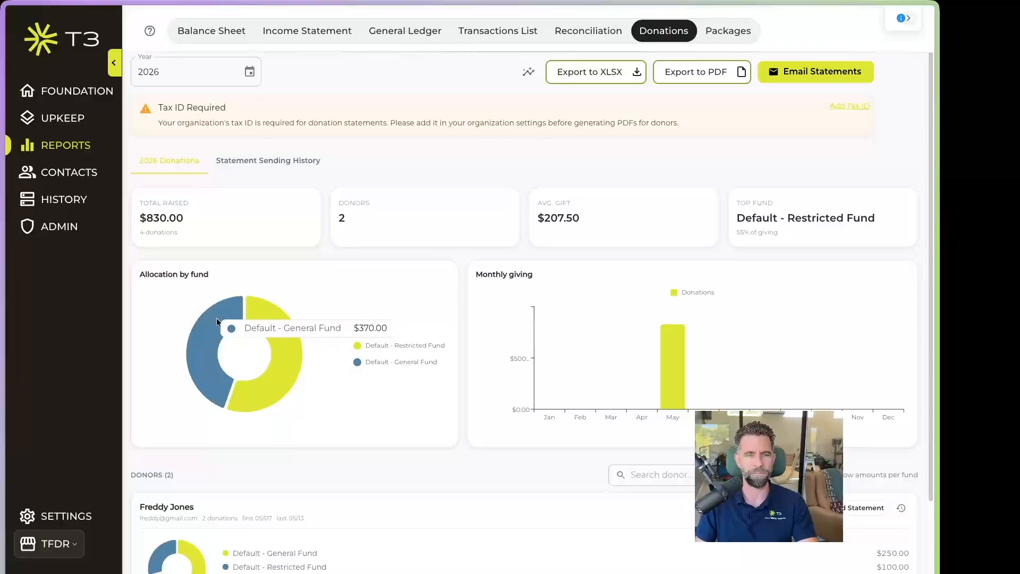
scroll(388, 418, down, 2)
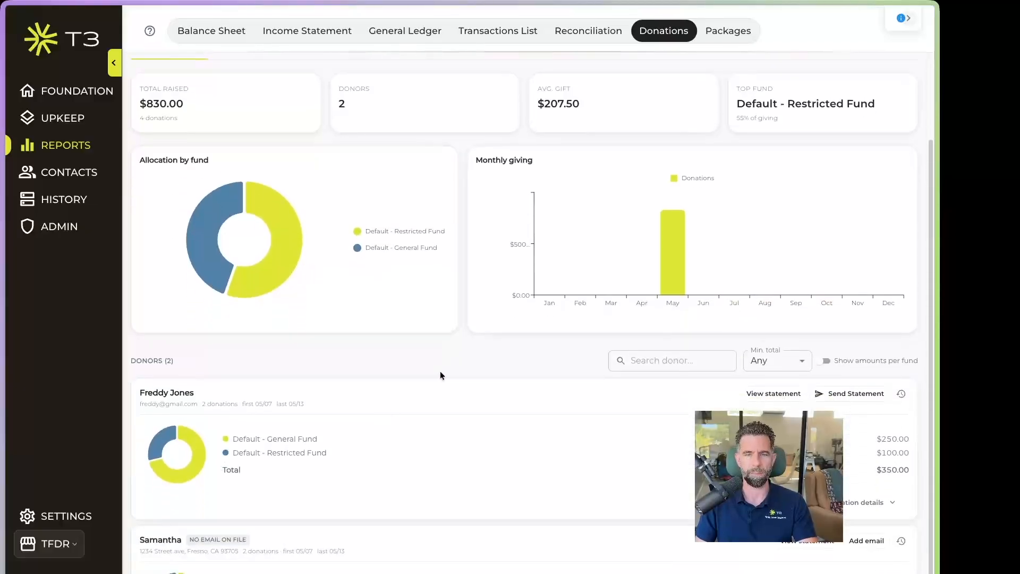
scroll(493, 369, down, 1)
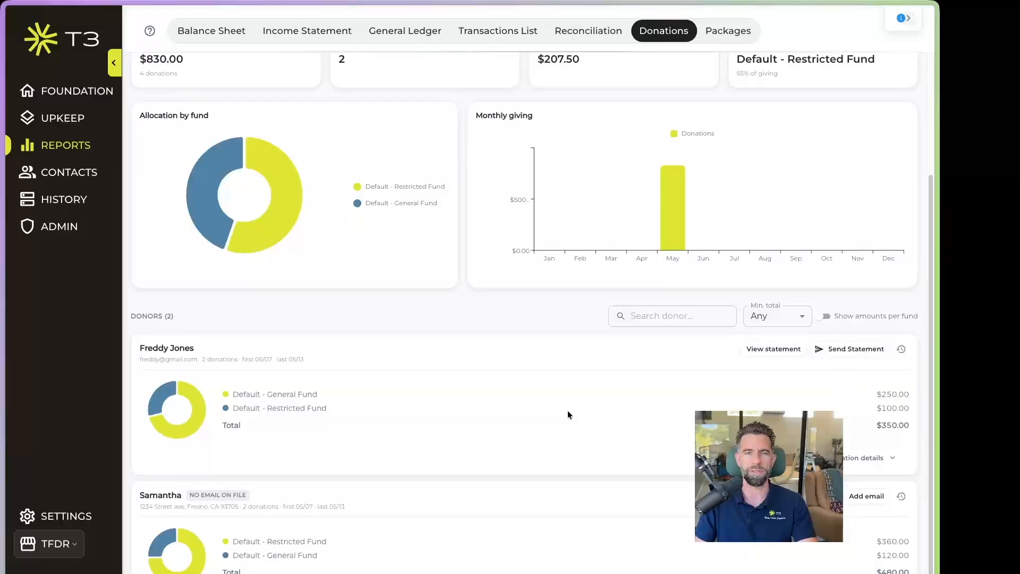
scroll(559, 450, up, 3)
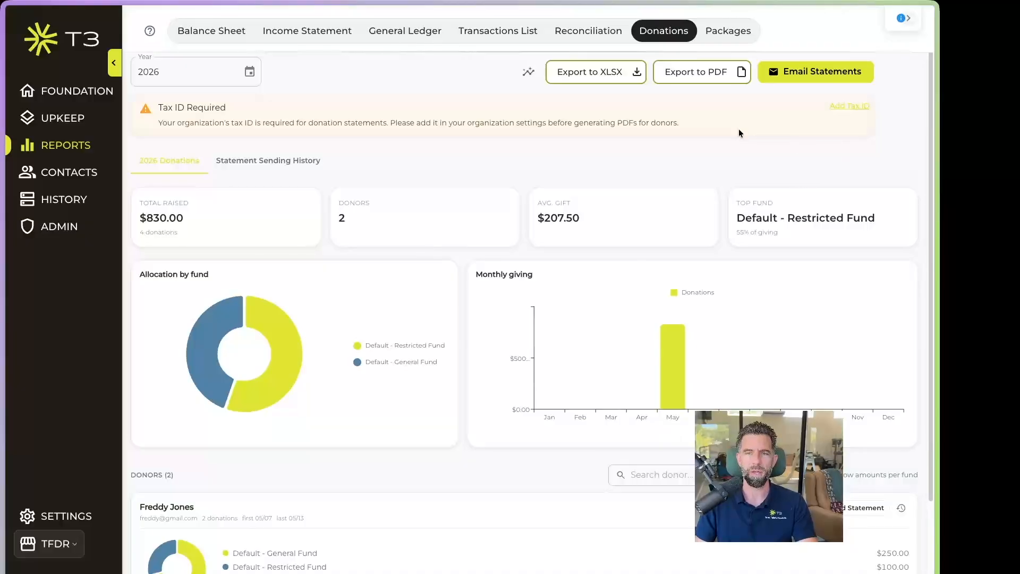
click(812, 79)
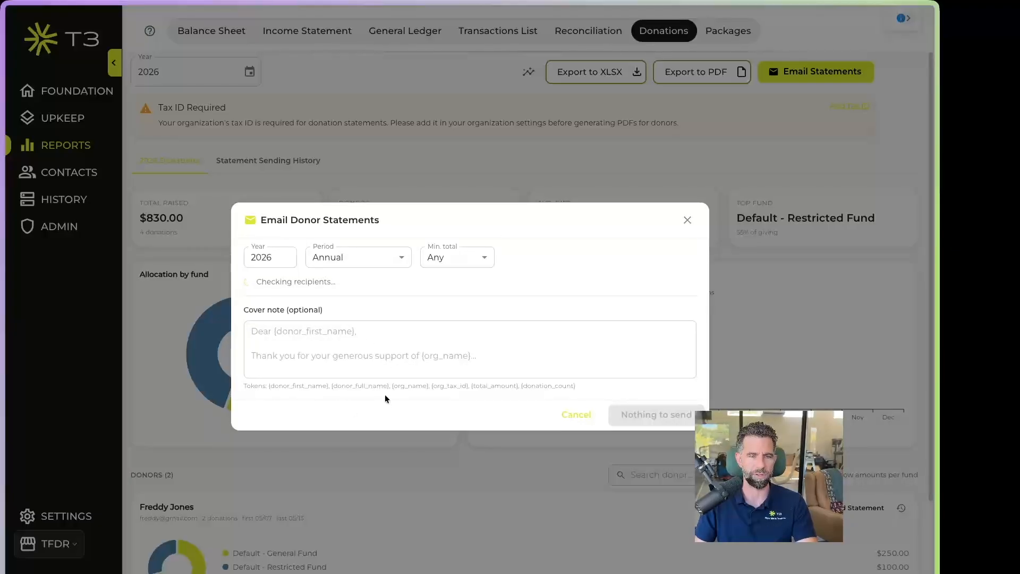
Dismiss the Email Donor Statements dialog without sending and highlight the Tax ID Required notice
click(281, 341)
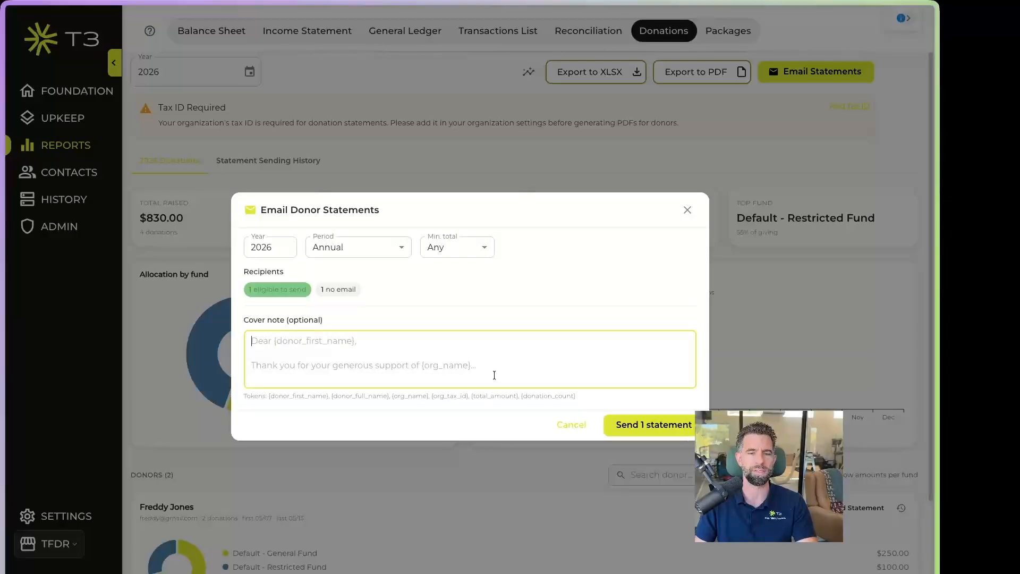
click(687, 210)
drag(156, 109, 234, 113)
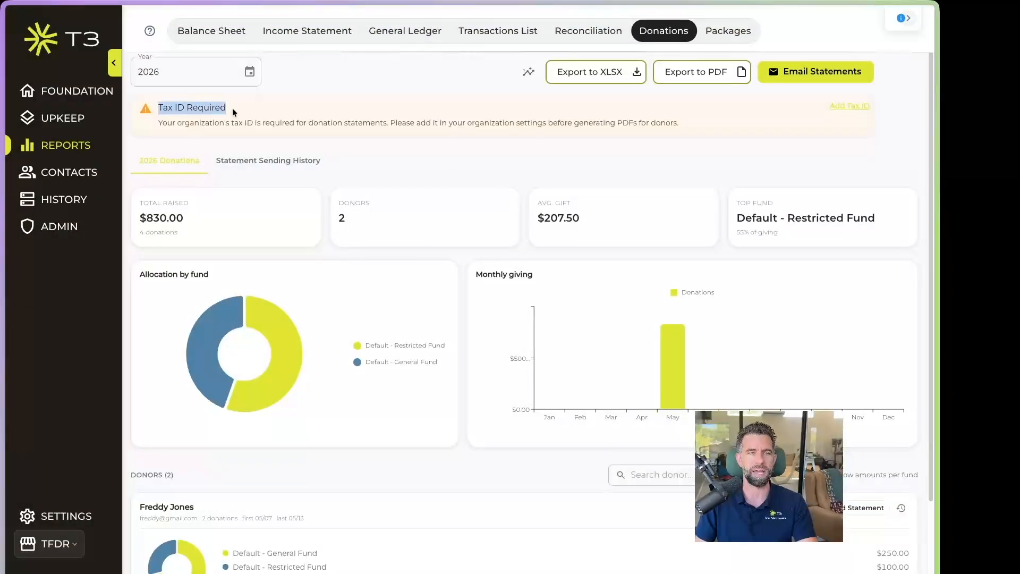